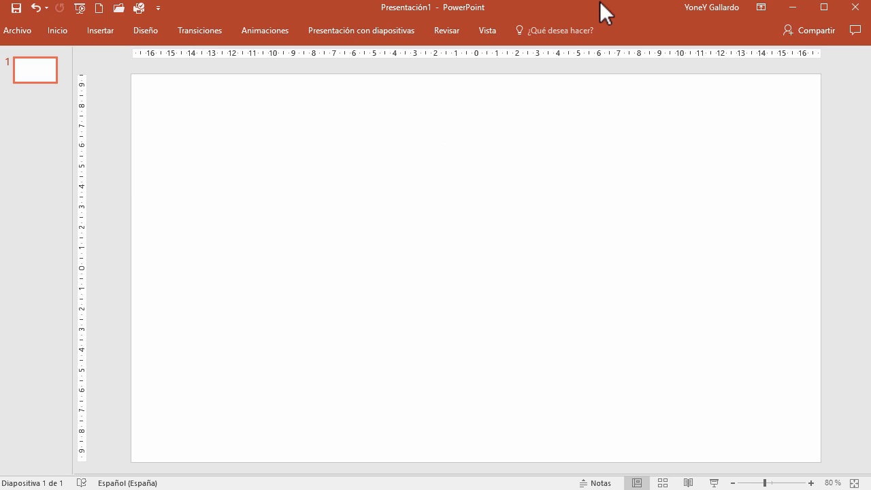
Insert an Organigrama SmartArt from the Jerarquía category onto the blank slide
{"action": "left_click", "coordinate": [97, 31]}
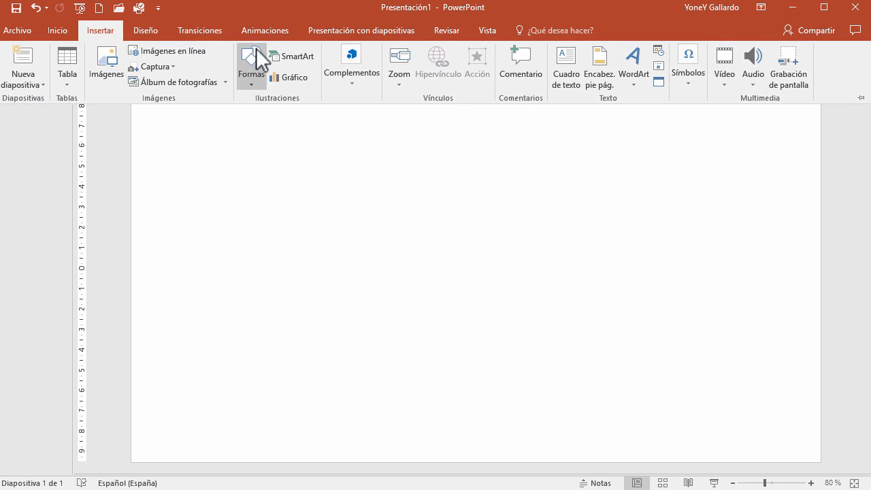
{"action": "left_click", "coordinate": [304, 57]}
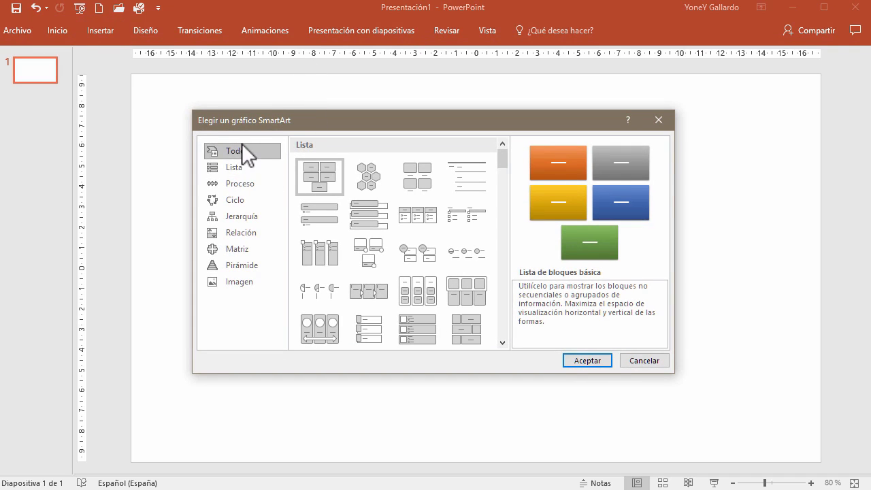
{"action": "left_click", "coordinate": [244, 217]}
{"action": "left_click", "coordinate": [326, 167]}
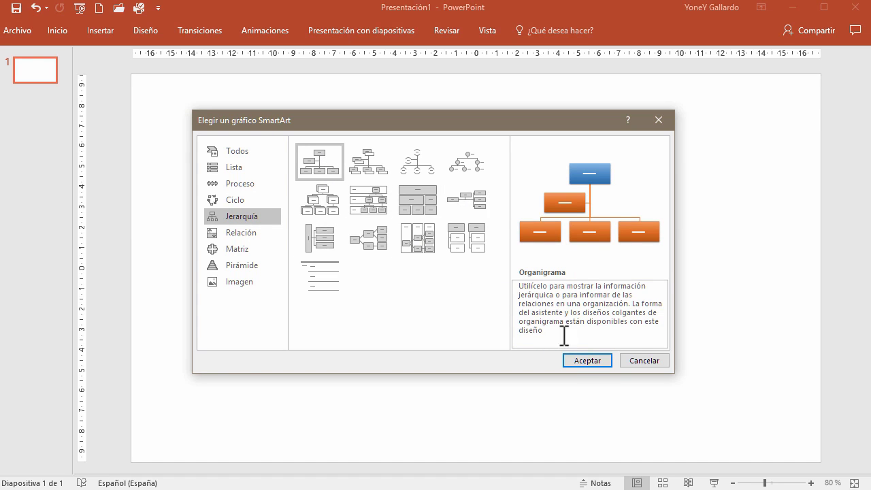
{"action": "left_click", "coordinate": [599, 361]}
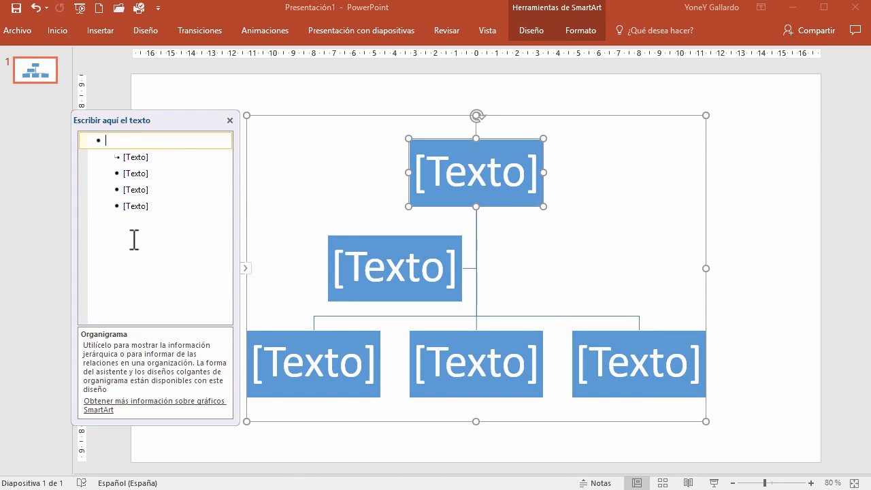
Delete the first four bullet lines in the text pane so only one empty box remains
{"action": "left_click", "coordinate": [169, 211]}
{"action": "left_click_drag", "start_coordinate": [159, 208], "coordinate": [120, 139]}
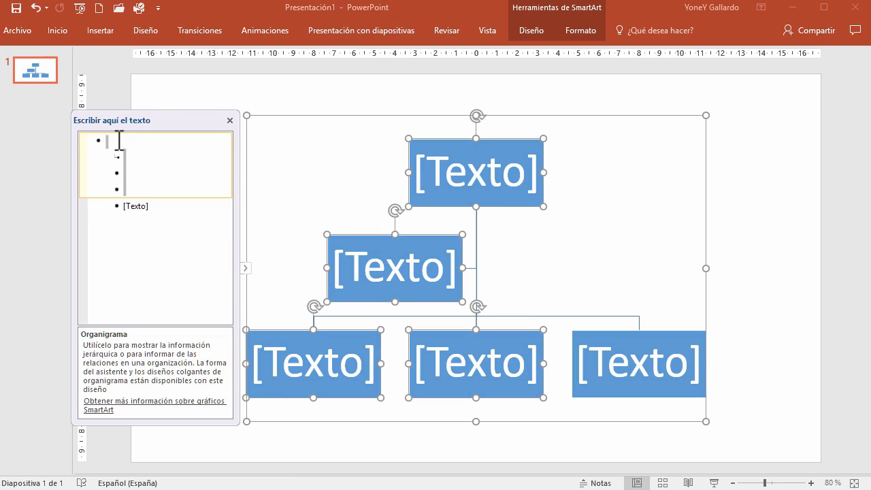
{"action": "key", "text": "Delete"}
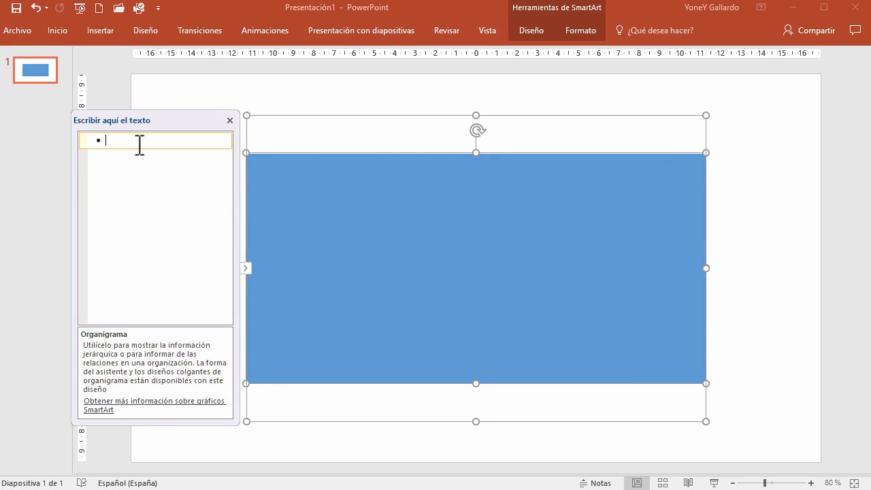
Label the top box GERENTE and start a second, empty entry
{"action": "type", "text": "G"}
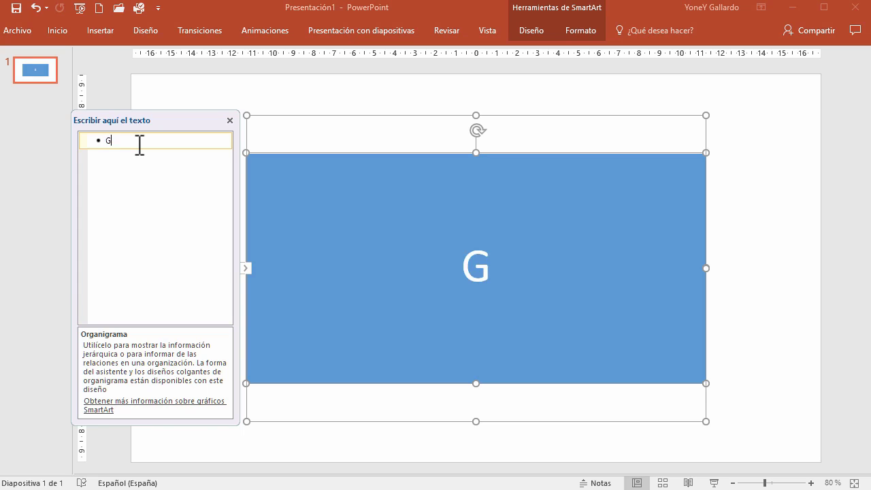
{"action": "type", "text": "ERENTE"}
{"action": "key", "text": "Return"}
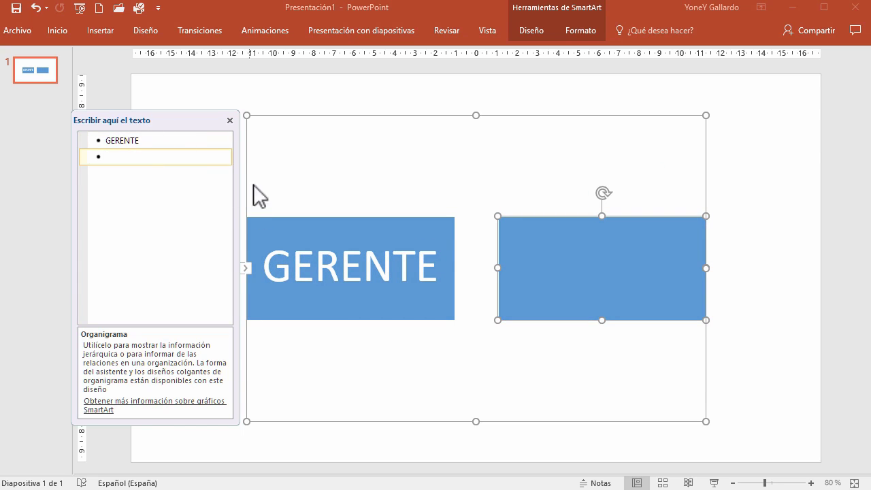
{"action": "left_click", "coordinate": [230, 120]}
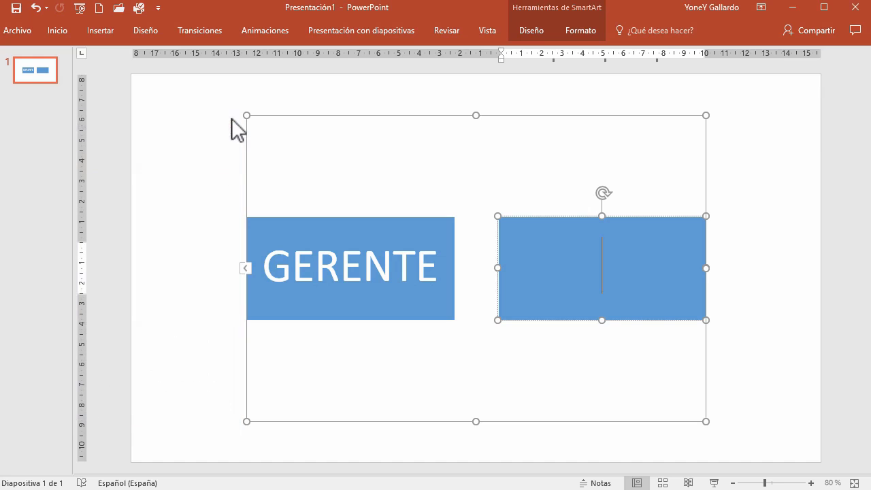
{"action": "left_click", "coordinate": [246, 269]}
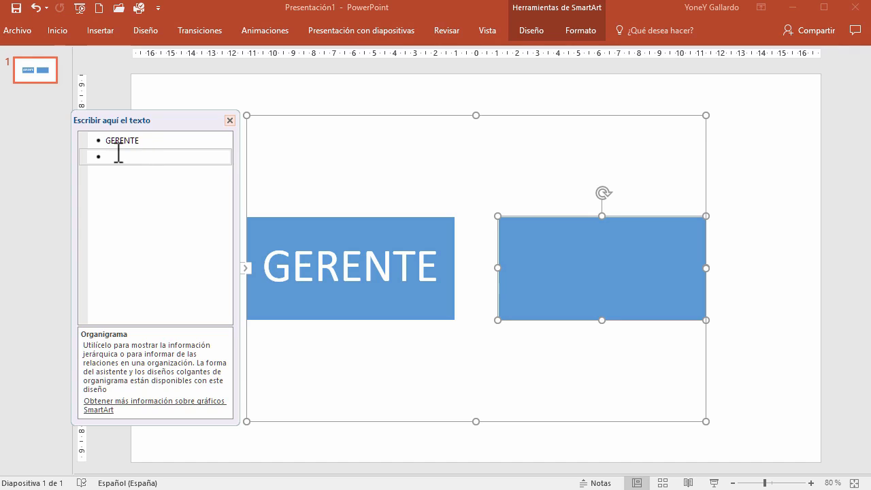
{"action": "left_click", "coordinate": [117, 156]}
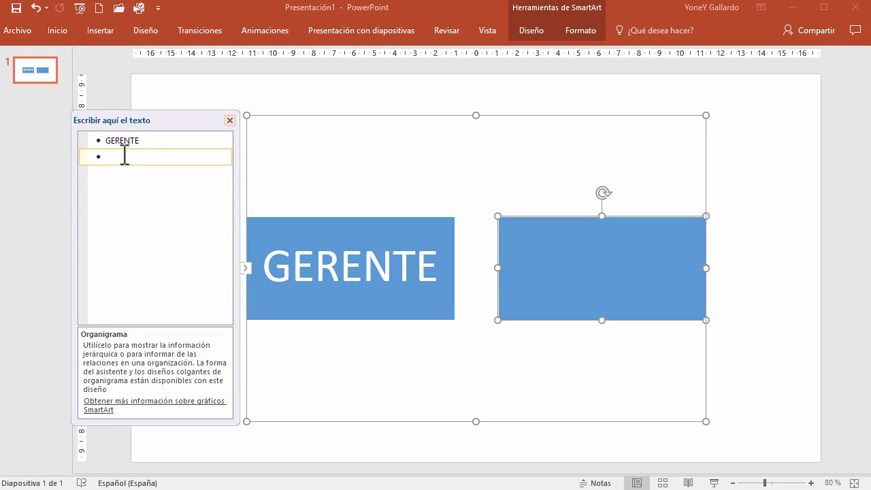
Type Subgerente in the second entry and demote it beneath GERENTE
{"action": "type", "text": "s"}
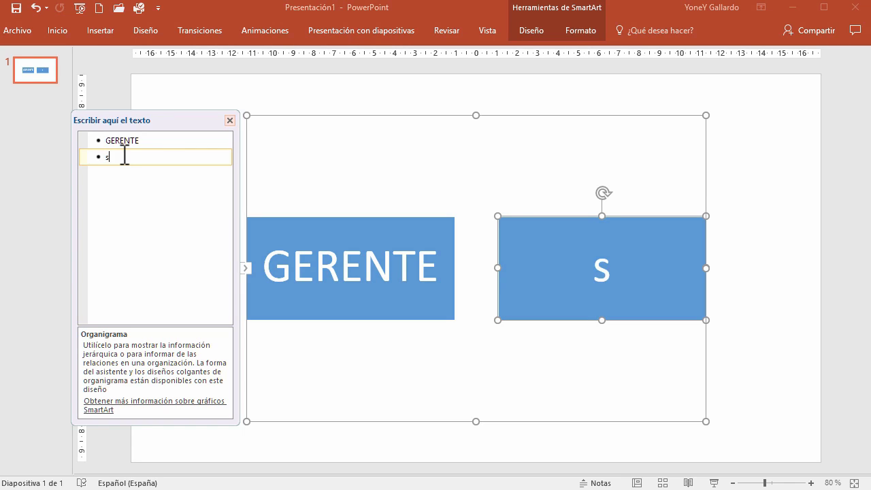
{"action": "type", "text": "UB"}
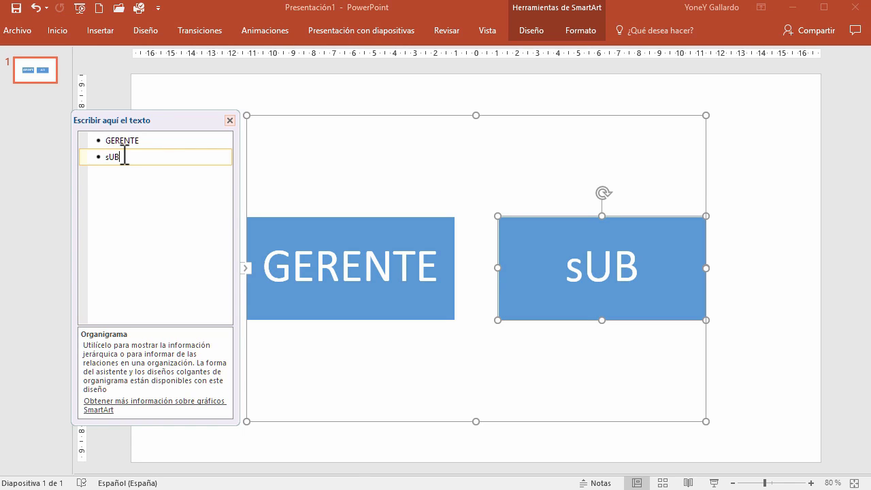
{"action": "key", "text": "BackSpace"}
{"action": "key", "text": "BackSpace"}
{"action": "key", "text": "BackSpace"}
{"action": "type", "text": "Subg"}
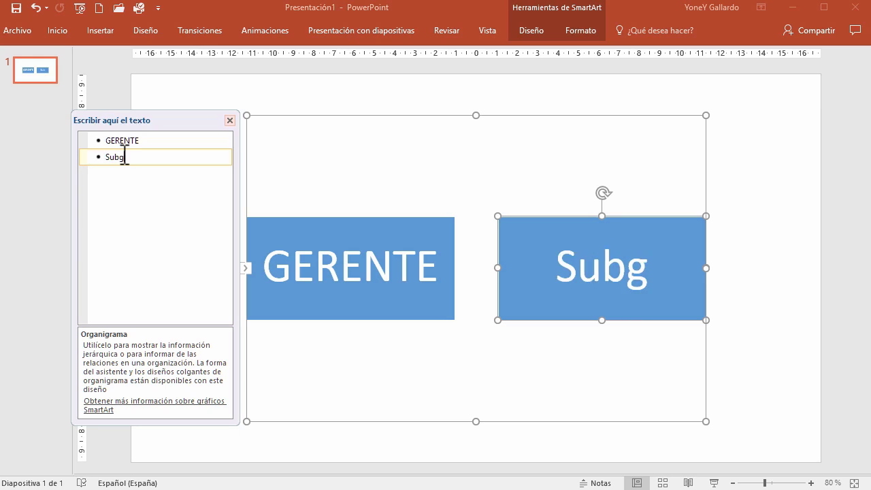
{"action": "type", "text": "erente"}
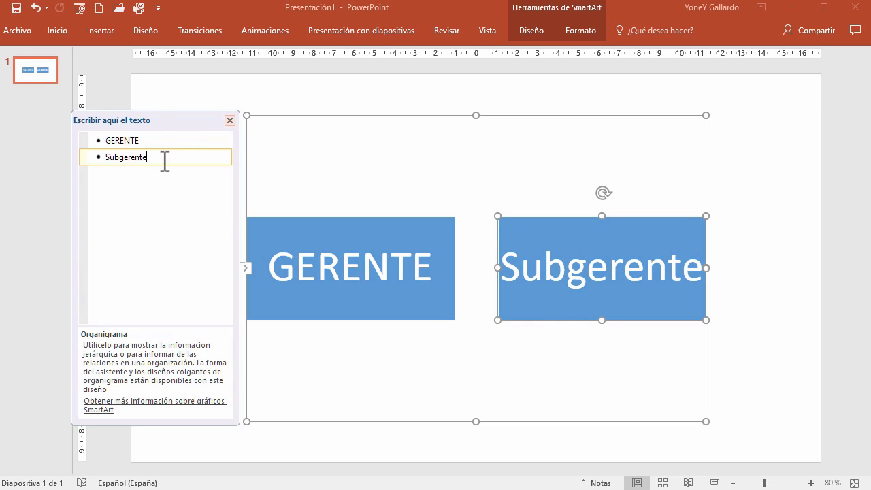
{"action": "key", "text": "Tab"}
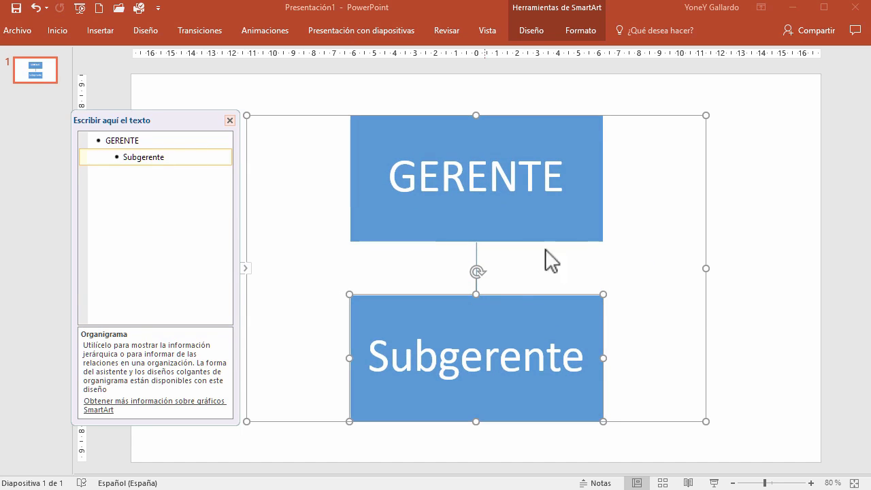
{"action": "left_click", "coordinate": [155, 140]}
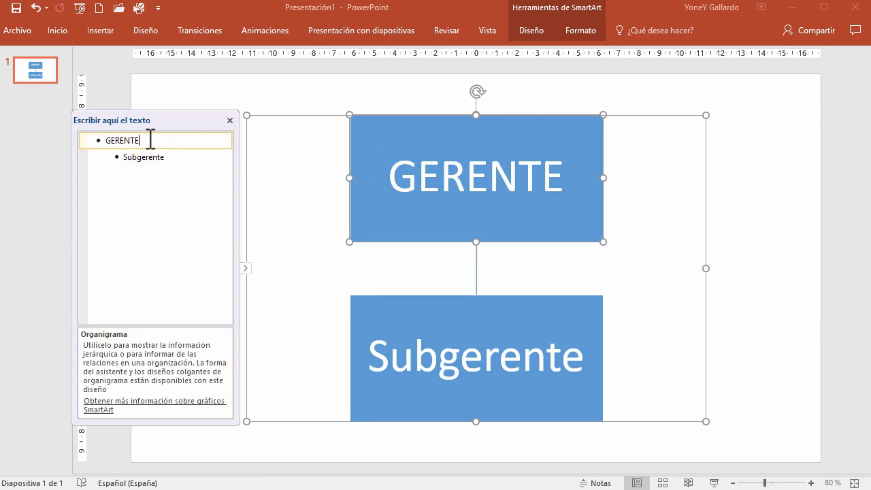
Add an assistant shape under GERENTE labelled Secretaria de Gerencia, removing the extra empty entry
{"action": "left_click", "coordinate": [534, 31]}
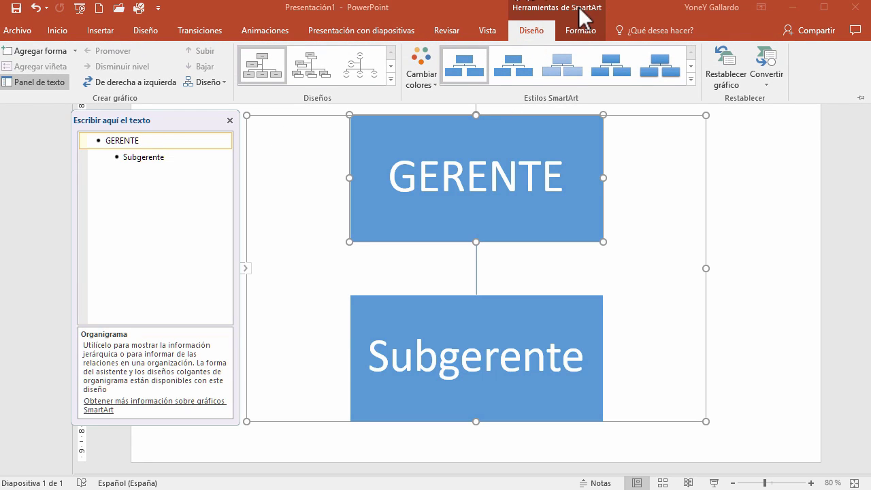
{"action": "left_click", "coordinate": [75, 51]}
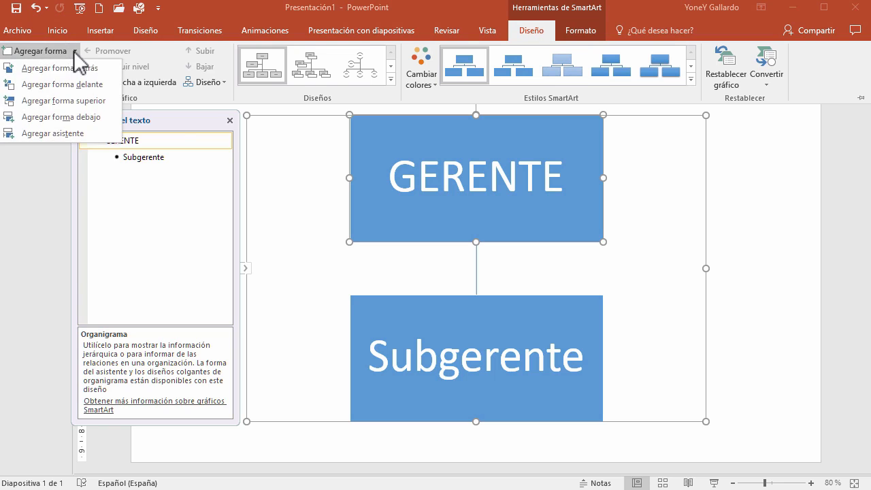
{"action": "left_click", "coordinate": [53, 133]}
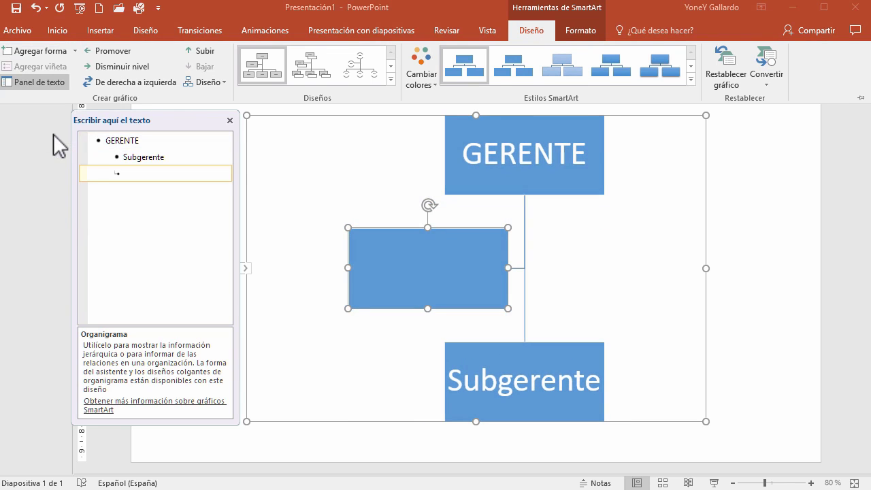
{"action": "left_click", "coordinate": [126, 173]}
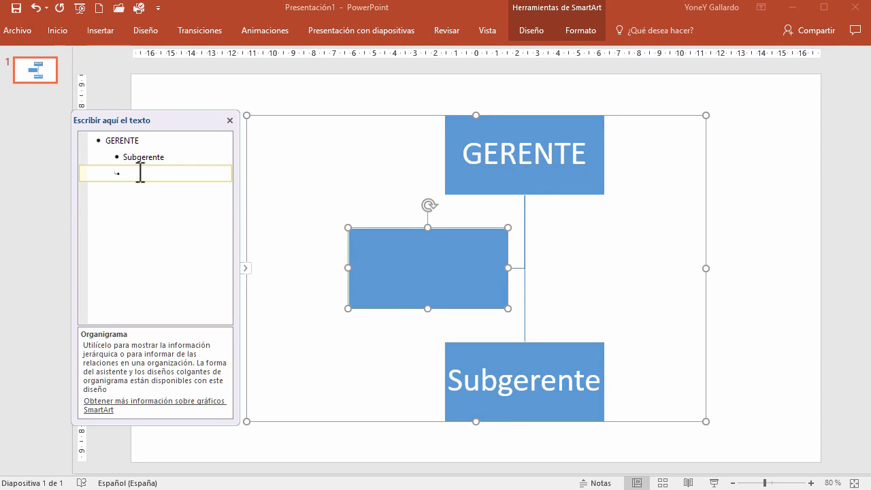
{"action": "type", "text": "Se"}
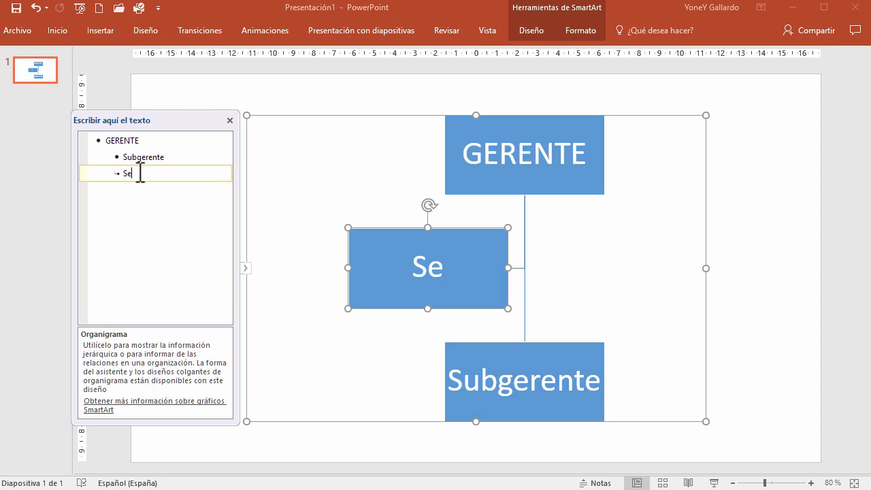
{"action": "type", "text": "cretaria de"}
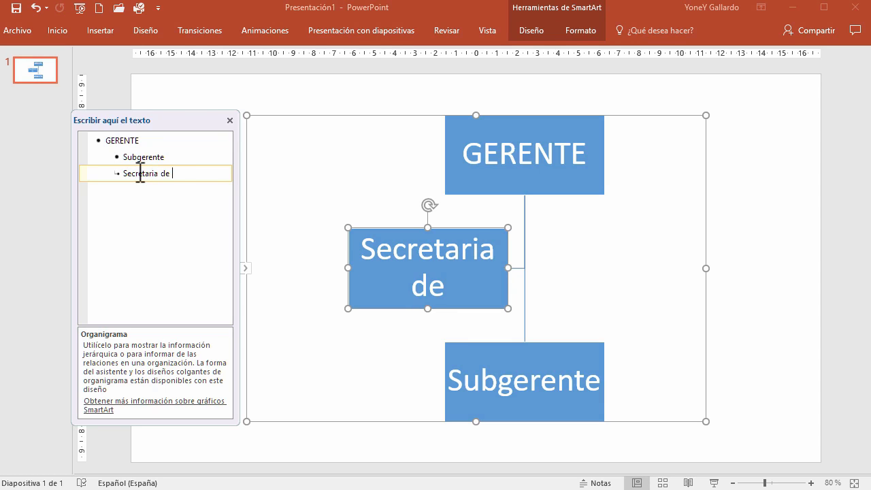
{"action": "type", "text": " Gerencia"}
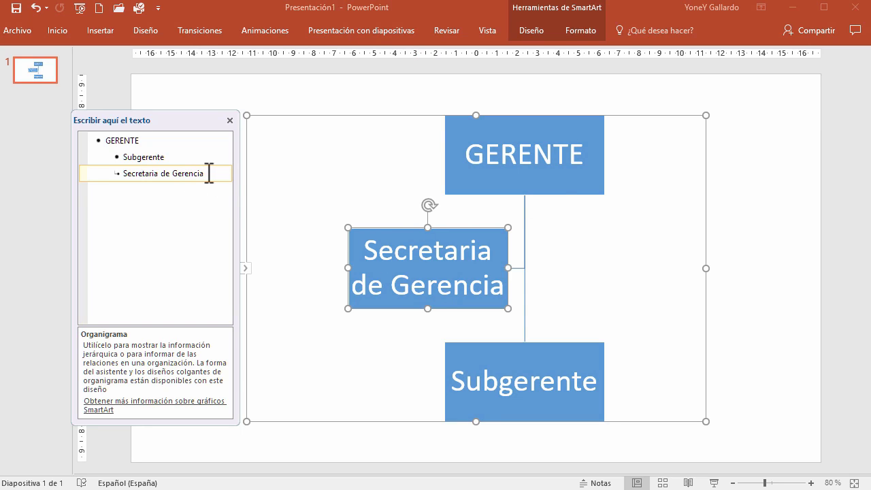
{"action": "key", "text": "Return"}
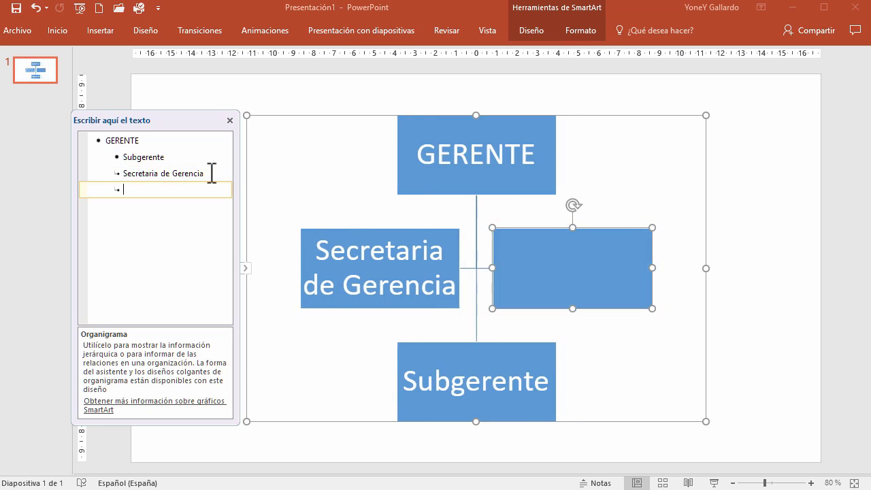
{"action": "key", "text": "shift+Tab"}
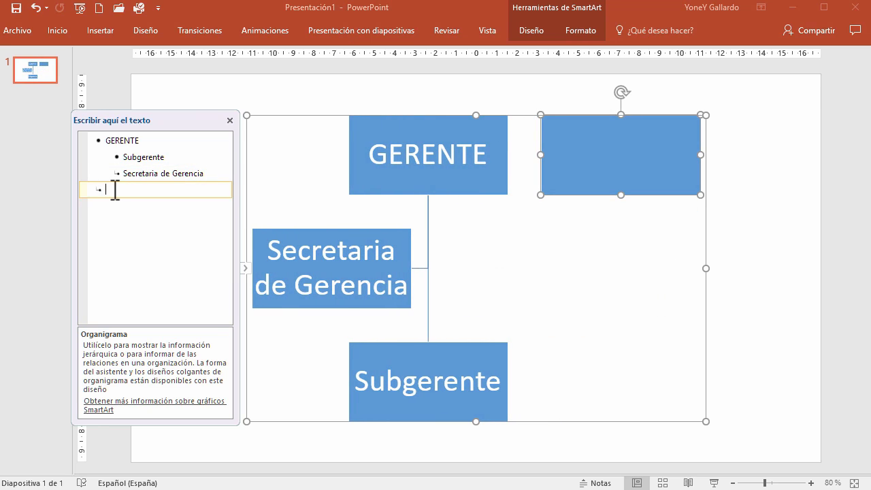
{"action": "key", "text": "BackSpace"}
Add a new entry after Subgerente, trying and then undoing an extra assistant box
{"action": "left_click", "coordinate": [168, 156]}
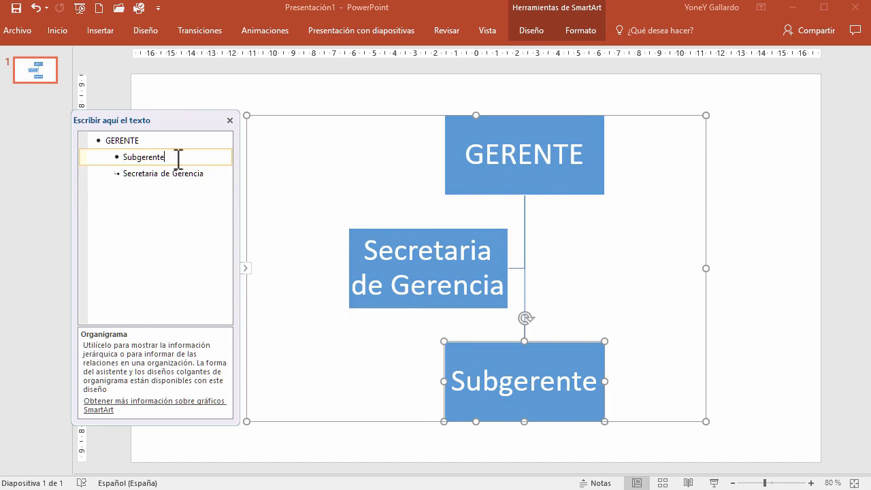
{"action": "key", "text": "Return"}
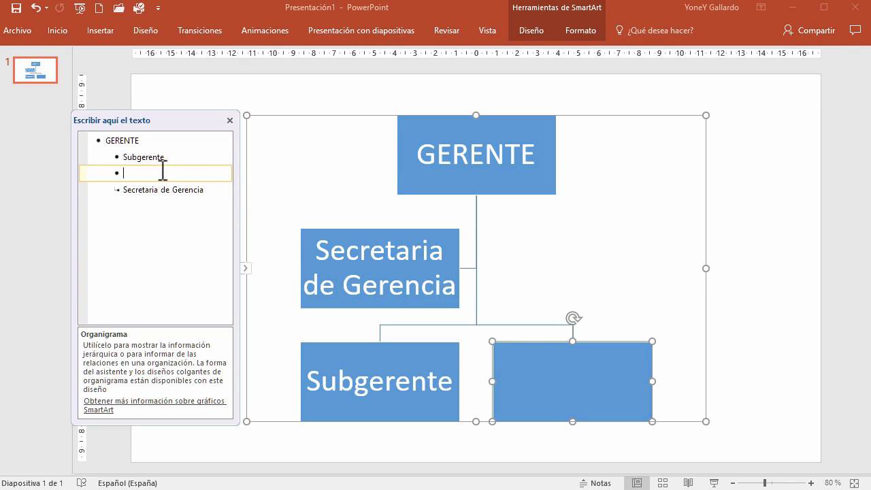
{"action": "left_click", "coordinate": [143, 141]}
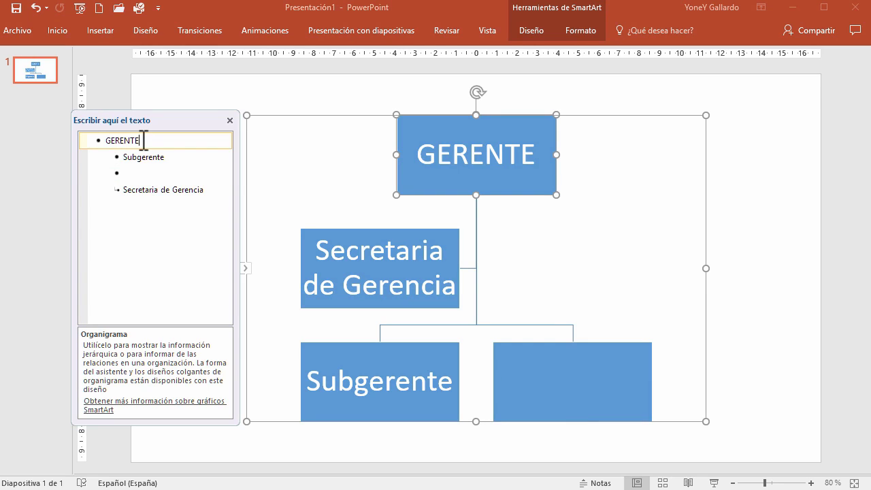
{"action": "left_click", "coordinate": [534, 30]}
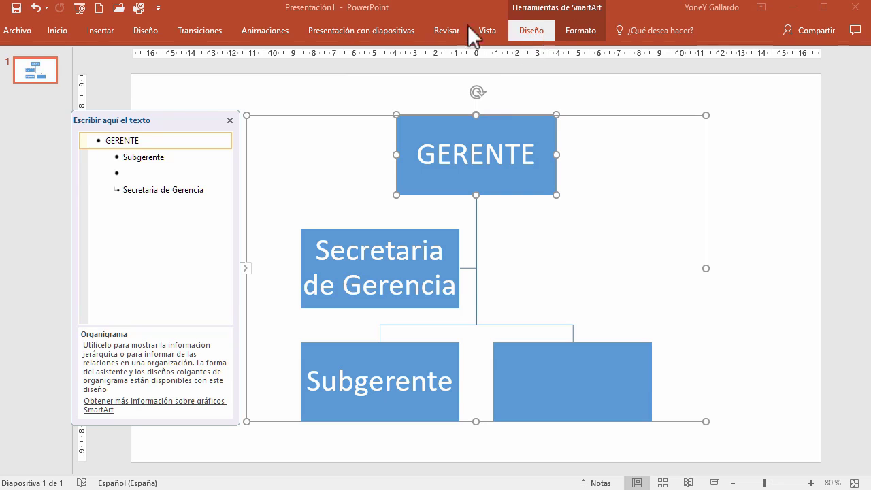
{"action": "left_click", "coordinate": [75, 50]}
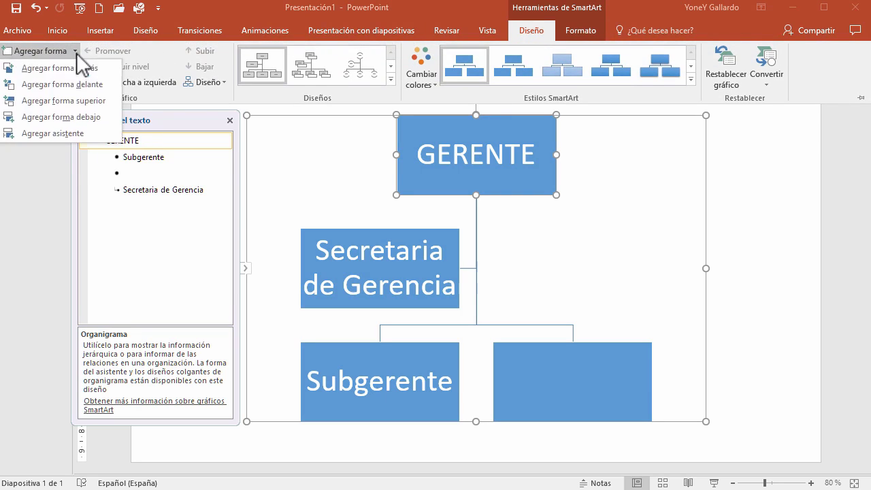
{"action": "left_click", "coordinate": [63, 133]}
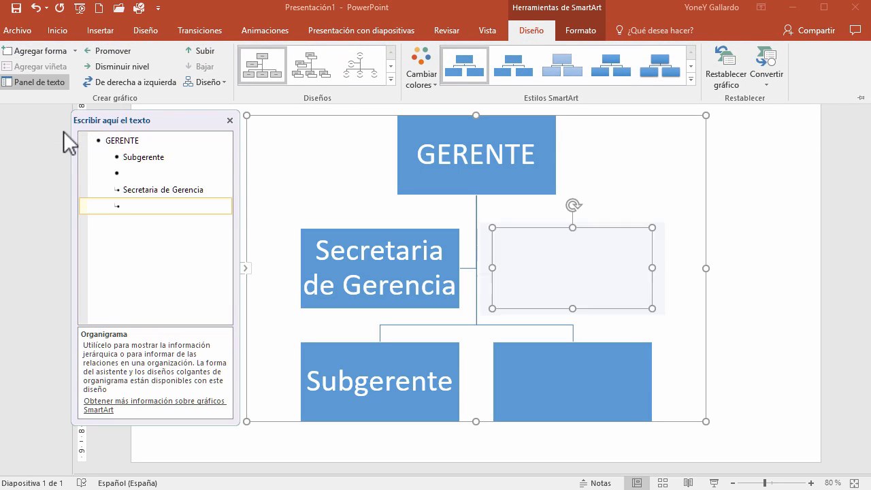
{"action": "left_click", "coordinate": [136, 205]}
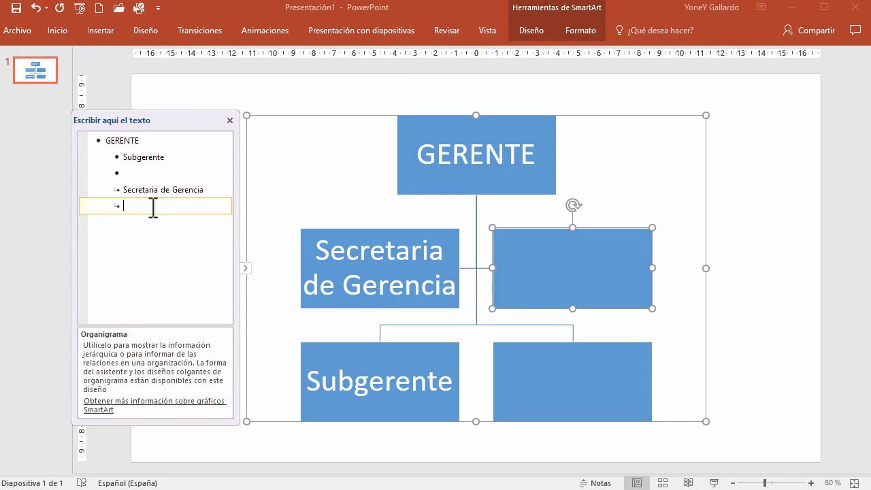
{"action": "key", "text": "ctrl+z"}
Enter Asistente de Gerencia under Subgerente and add a blank entry after it
{"action": "left_click", "coordinate": [156, 173]}
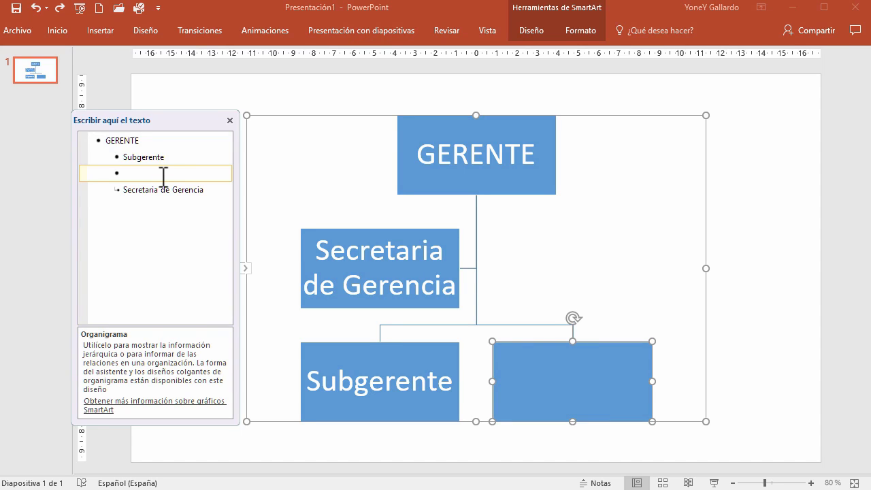
{"action": "type", "text": "Asi"}
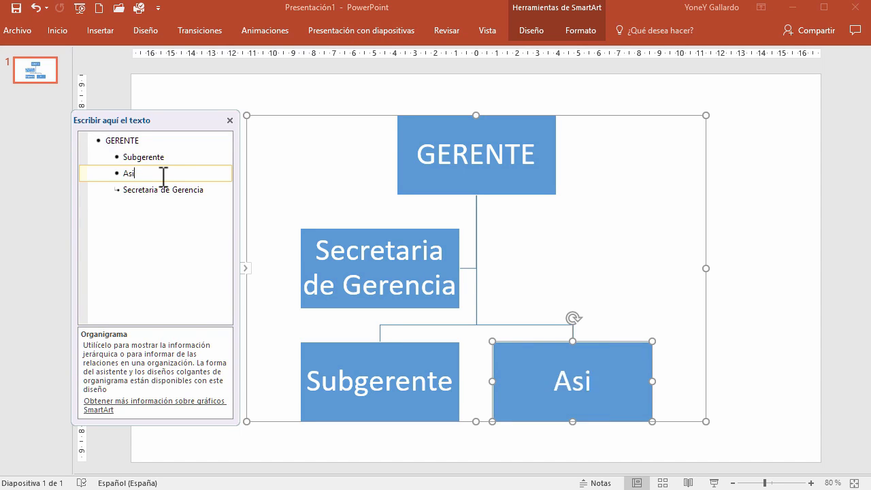
{"action": "type", "text": "stente de GF"}
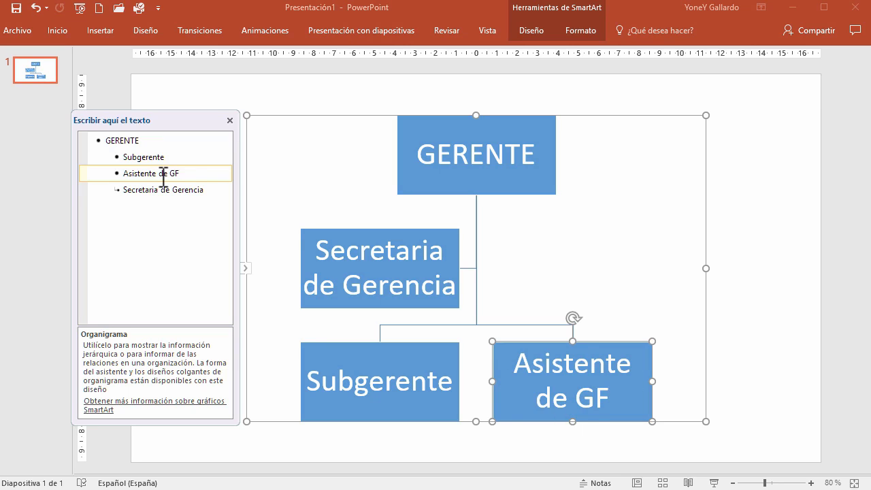
{"action": "key", "text": "BackSpace"}
{"action": "type", "text": "erencia"}
{"action": "key", "text": "Tab"}
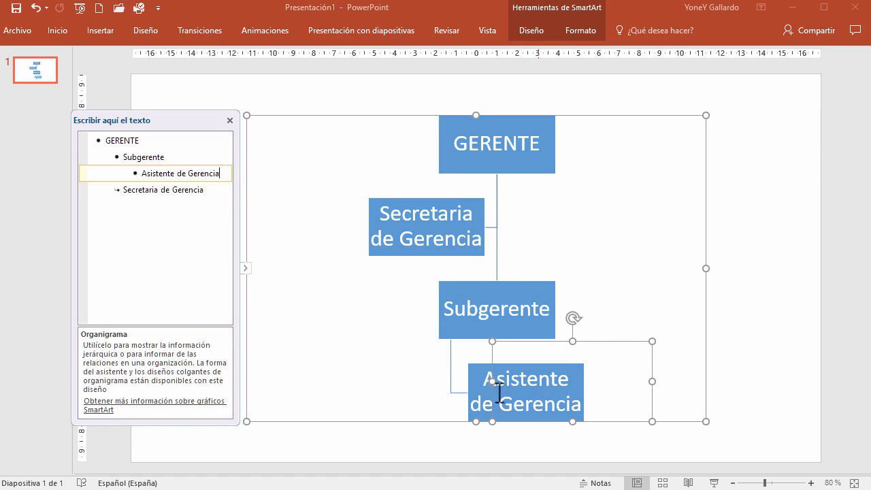
{"action": "left_click", "coordinate": [225, 175]}
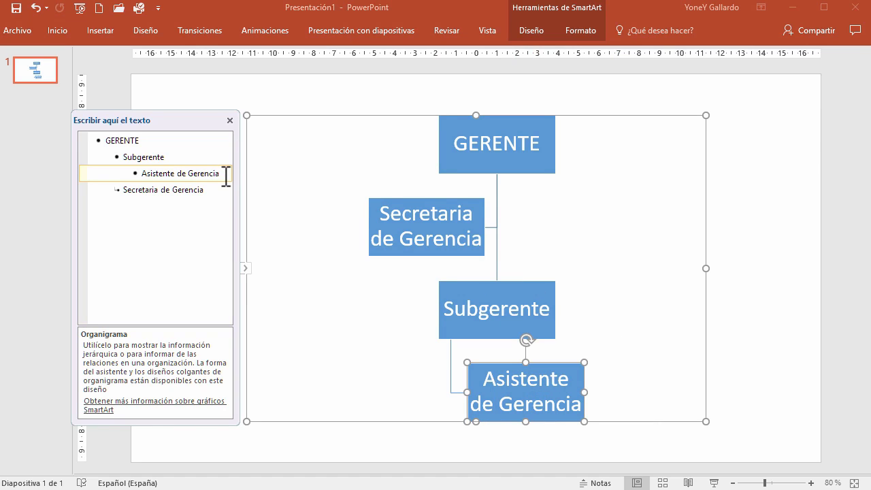
{"action": "key", "text": "Return"}
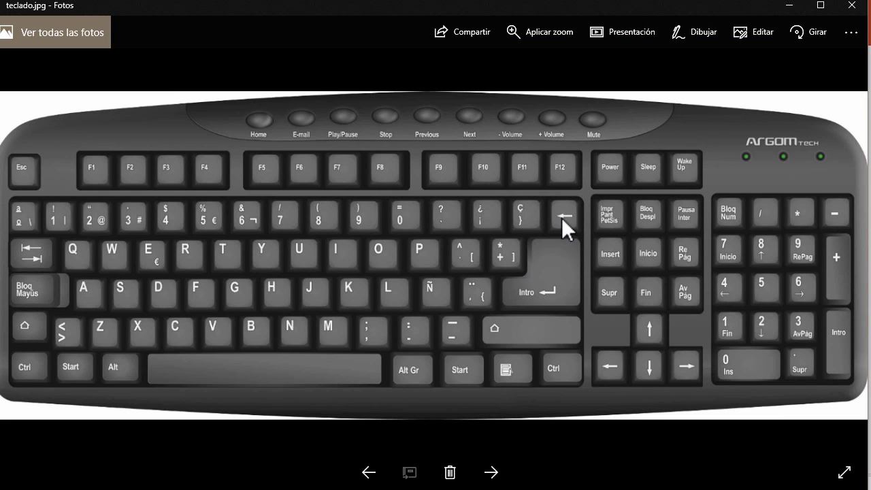
Close the Photos window showing teclado.jpg to return to the PowerPoint slide
{"action": "left_click", "coordinate": [791, 4]}
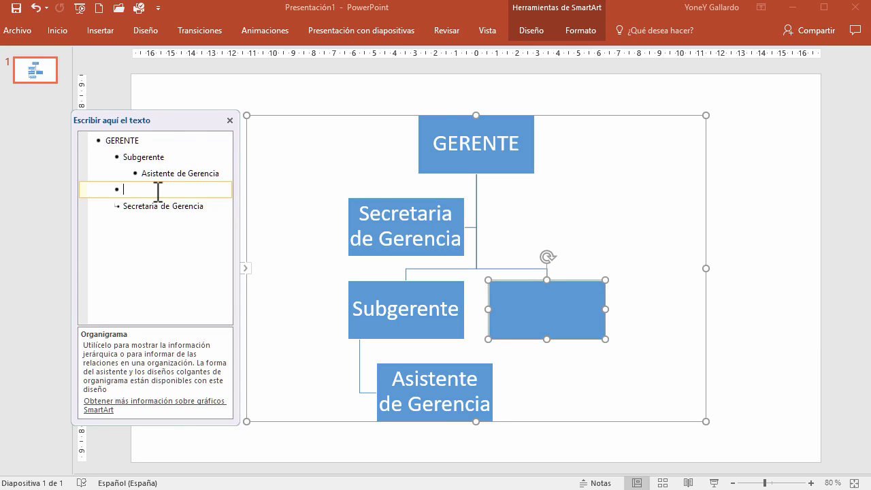
Demote the blank entry, name it Coordinador Comité Ambiental, and add another blank entry
{"action": "key", "text": "Tab"}
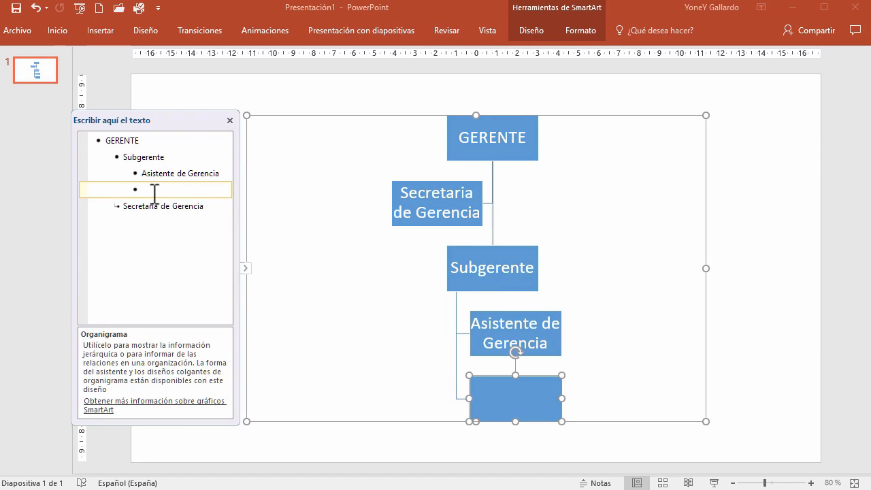
{"action": "type", "text": "Co"}
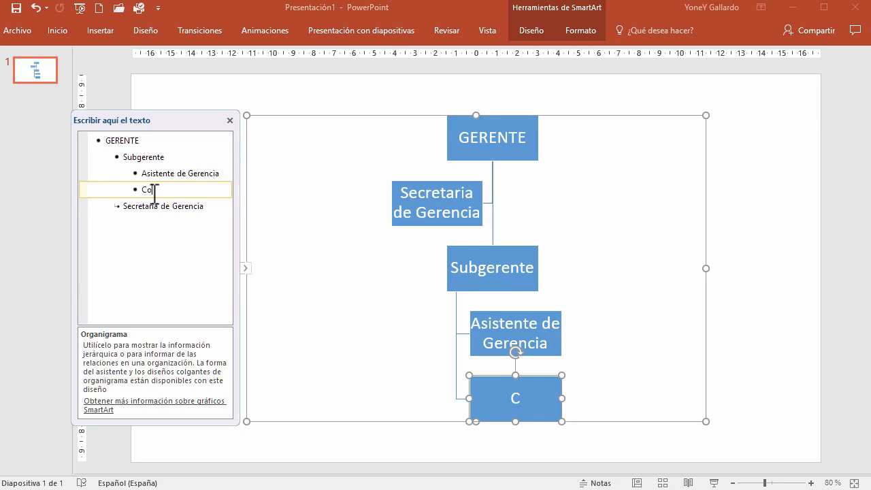
{"action": "type", "text": "or"}
{"action": "key", "text": "BackSpace"}
{"action": "type", "text": "ordin"}
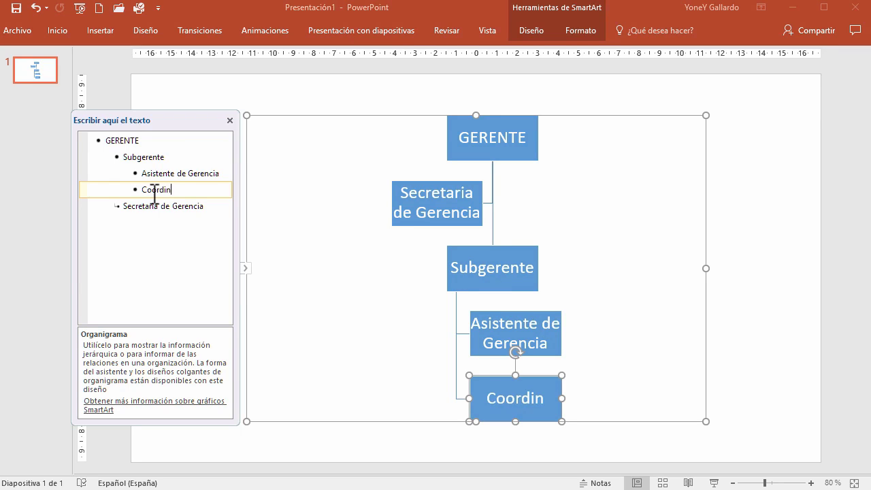
{"action": "type", "text": "ador Com"}
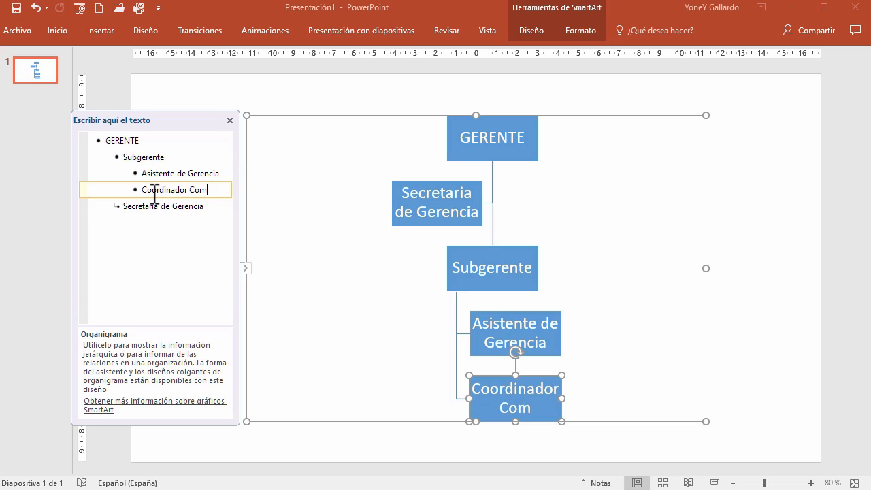
{"action": "type", "text": "ité Ambienta"}
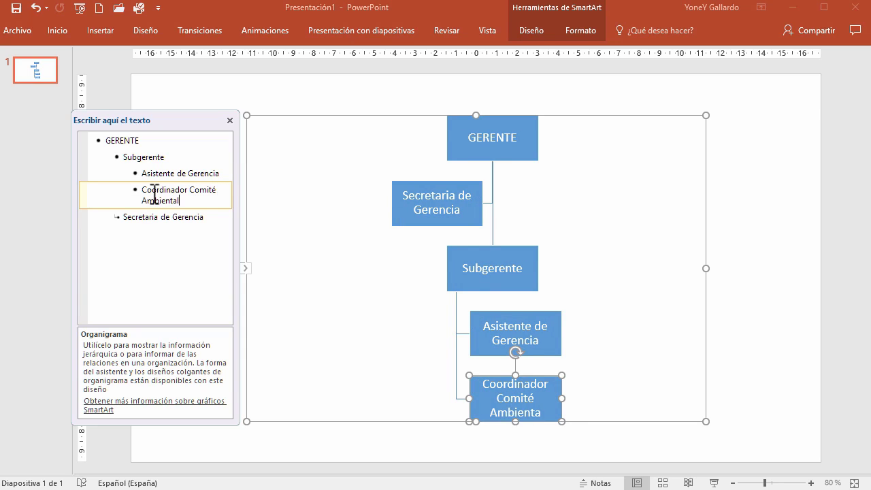
{"action": "type", "text": "l"}
{"action": "key", "text": "Return"}
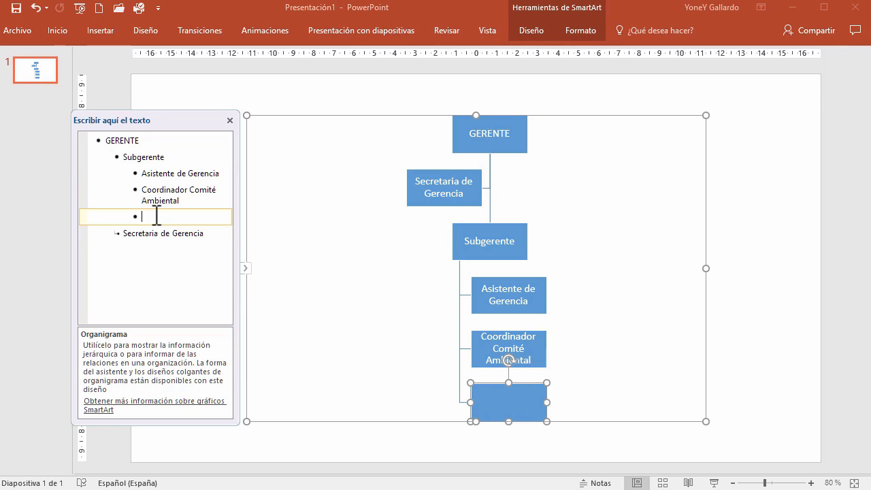
Demote Coordinador Comité Ambiental and the blank entry below it under Asistente de Gerencia
{"action": "left_click", "coordinate": [146, 192]}
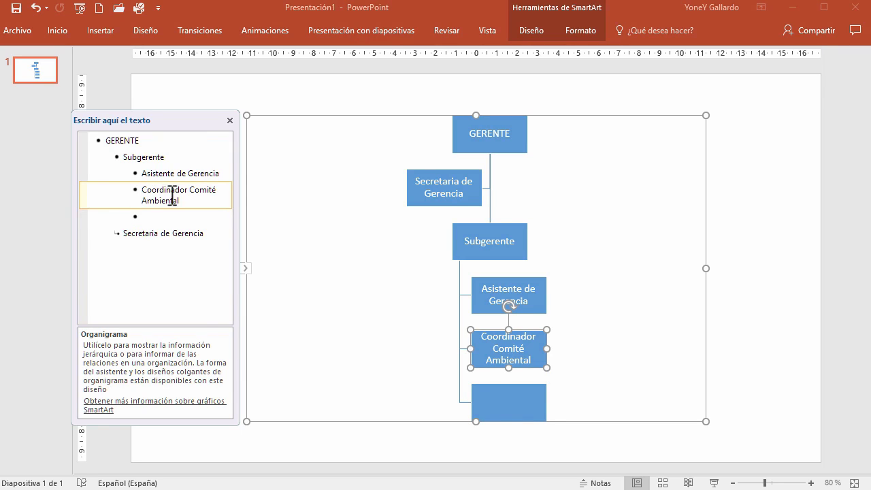
{"action": "key", "text": "Tab"}
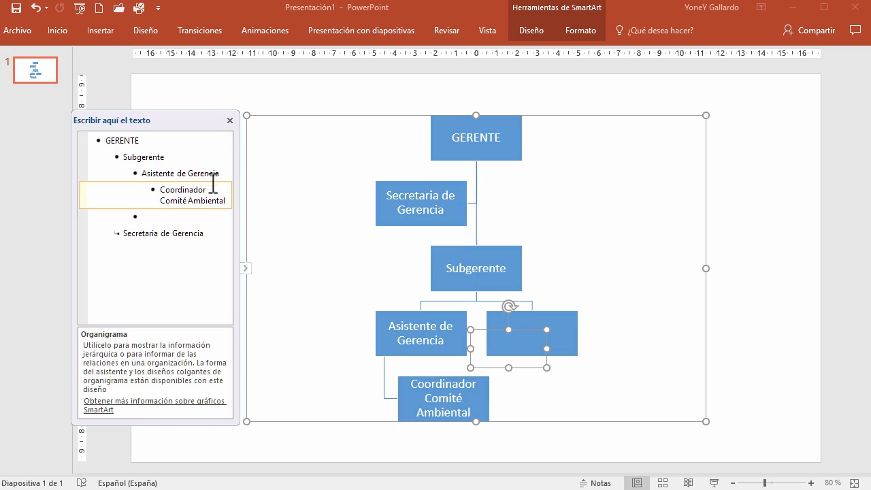
{"action": "left_click", "coordinate": [154, 215]}
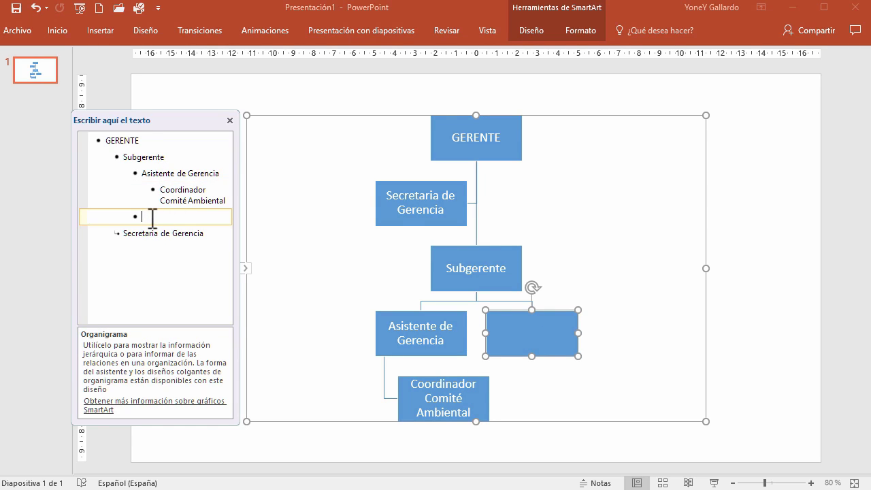
{"action": "key", "text": "Tab"}
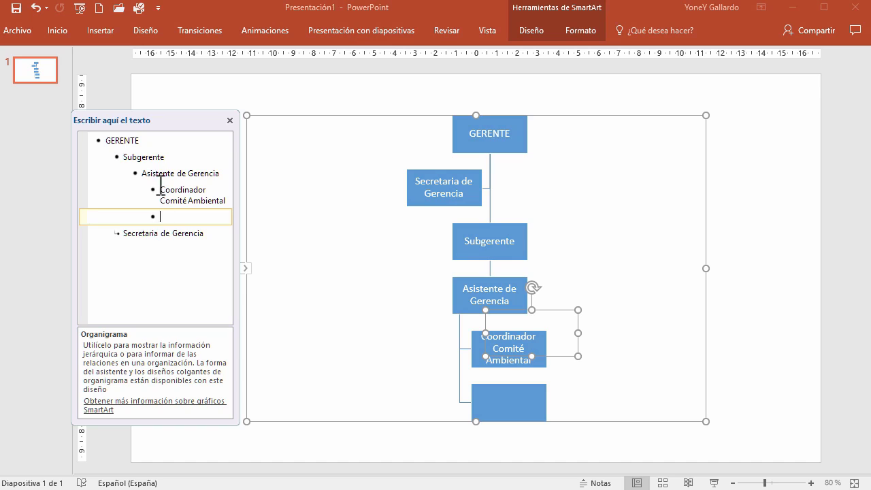
{"action": "left_click", "coordinate": [177, 216]}
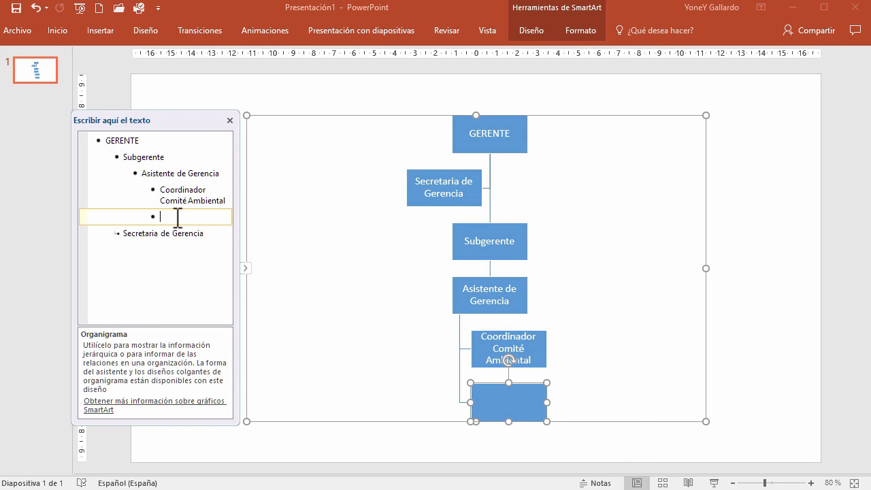
Type coordinator boxes for innovación y emprendimiento, comunicaciones de Gerencia, and Seguridad y Salud en el trabajo
{"action": "type", "text": "Coor"}
{"action": "type", "text": "dinador in"}
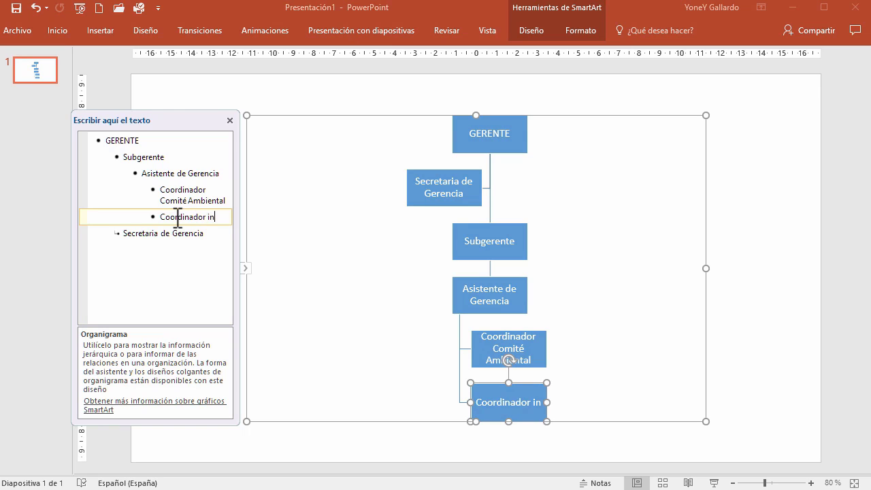
{"action": "type", "text": "novación y em"}
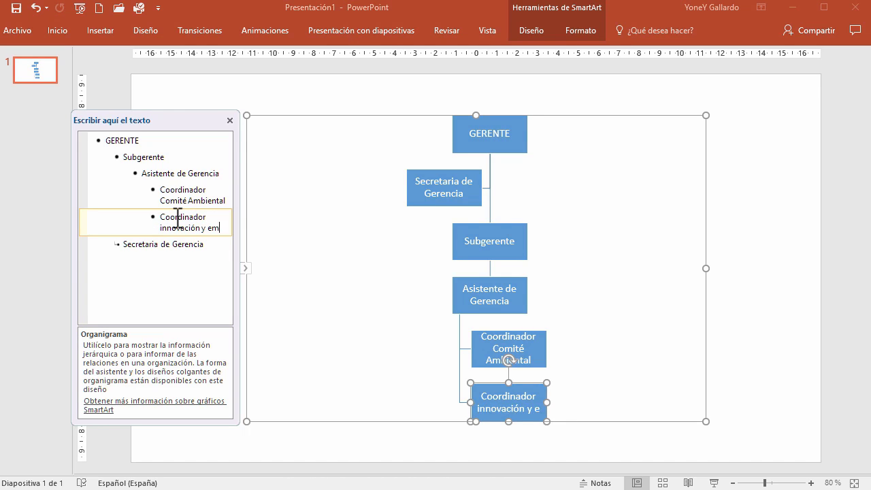
{"action": "type", "text": "prendimiento"}
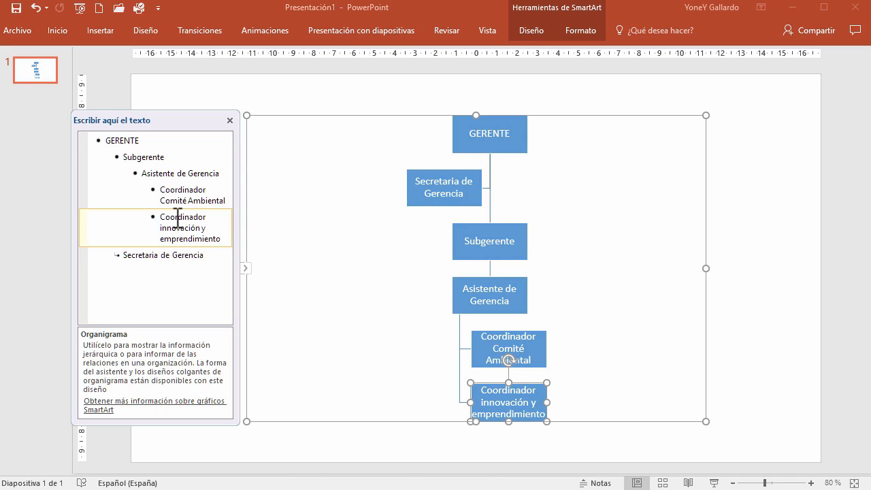
{"action": "key", "text": "Return"}
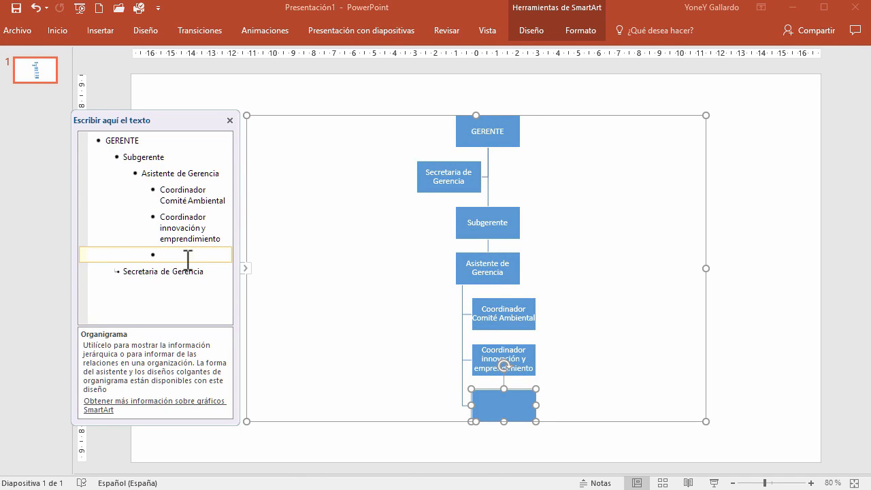
{"action": "type", "text": "C"}
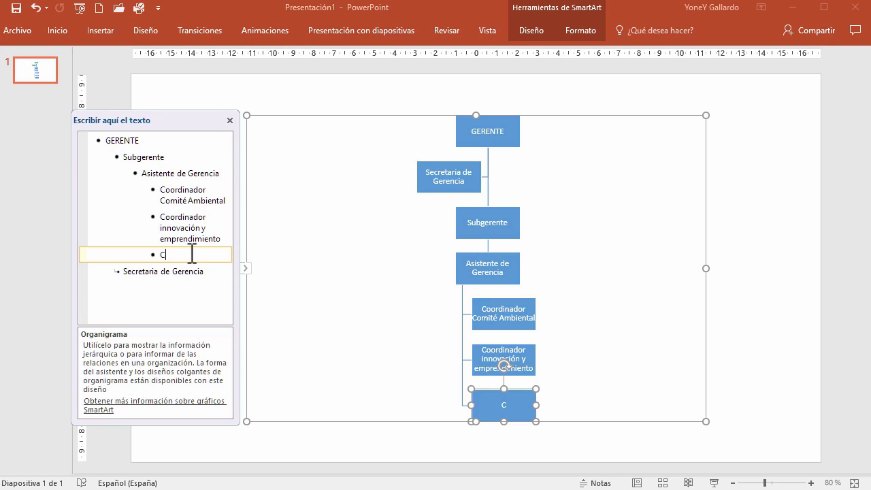
{"action": "type", "text": "oordinador com"}
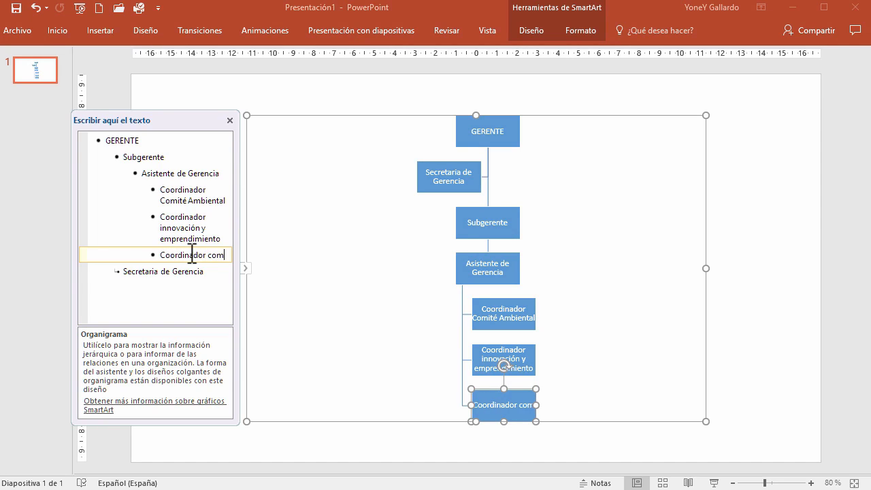
{"action": "type", "text": "unicaciones de FE"}
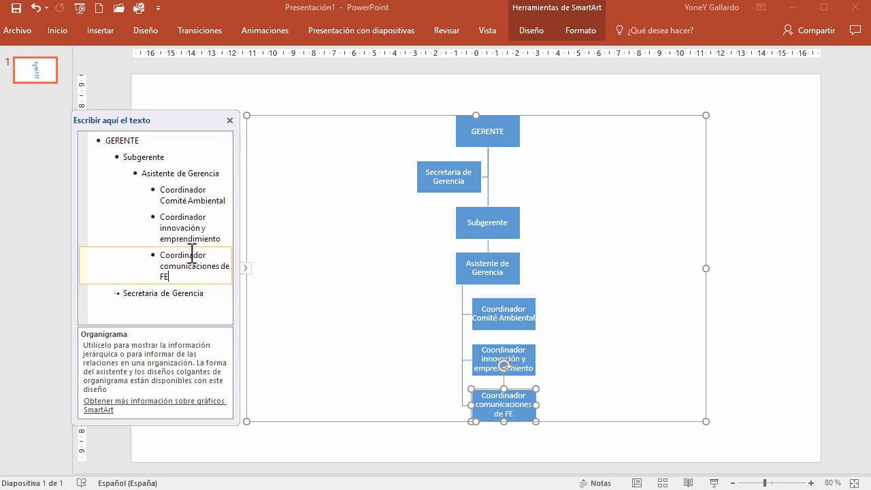
{"action": "type", "text": "renci"}
{"action": "key", "text": "Home"}
{"action": "key", "text": "Delete"}
{"action": "type", "text": "g"}
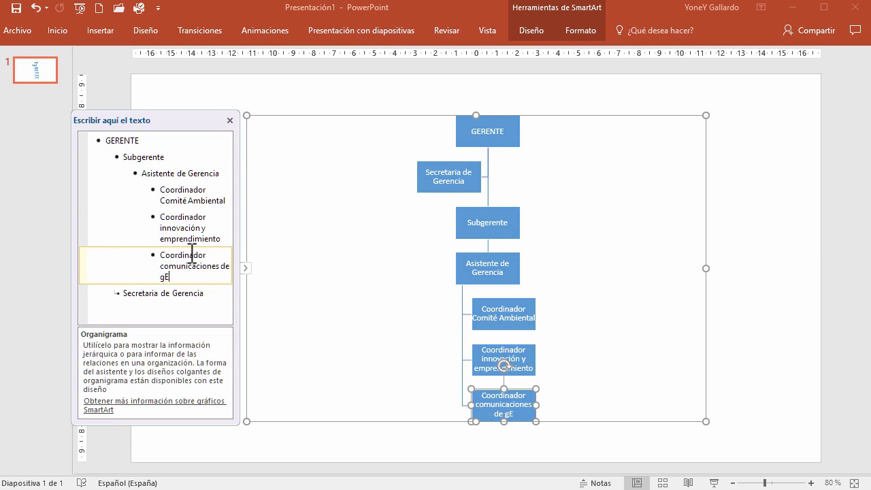
{"action": "key", "text": "BackSpace"}
{"action": "key", "text": "BackSpace"}
{"action": "type", "text": "Gerenc"}
{"action": "key", "text": "Return"}
{"action": "type", "text": "Cord"}
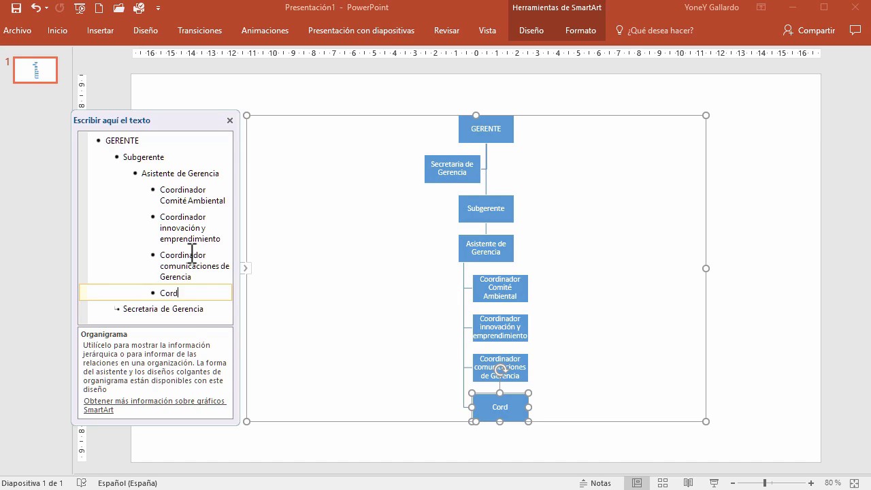
{"action": "type", "text": "inador comu"}
{"action": "type", "text": "nité de "}
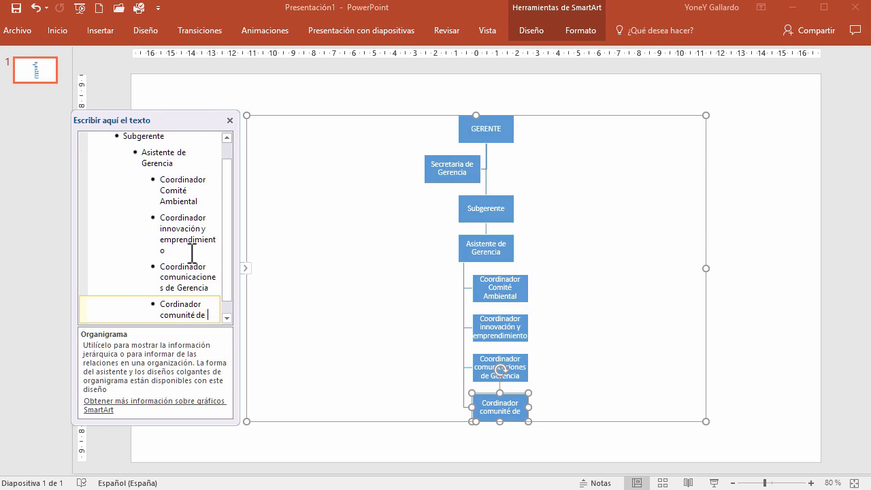
{"action": "type", "text": "Seguridad y "}
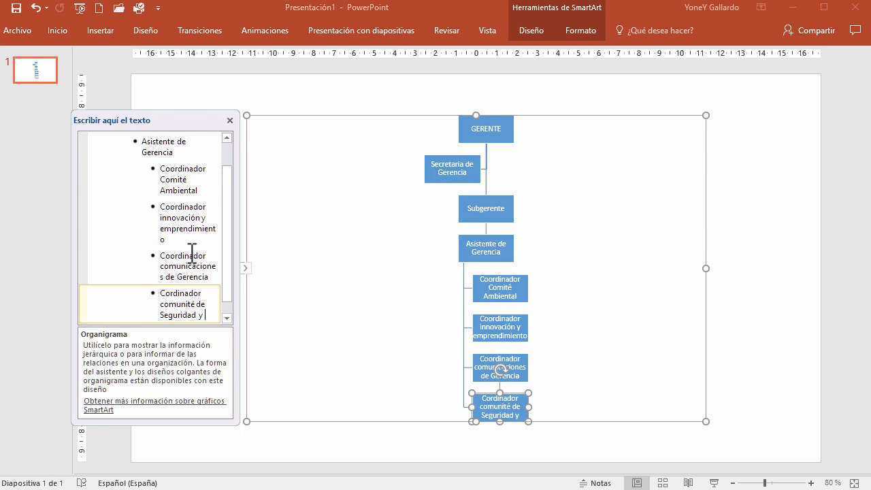
{"action": "type", "text": "Salud"}
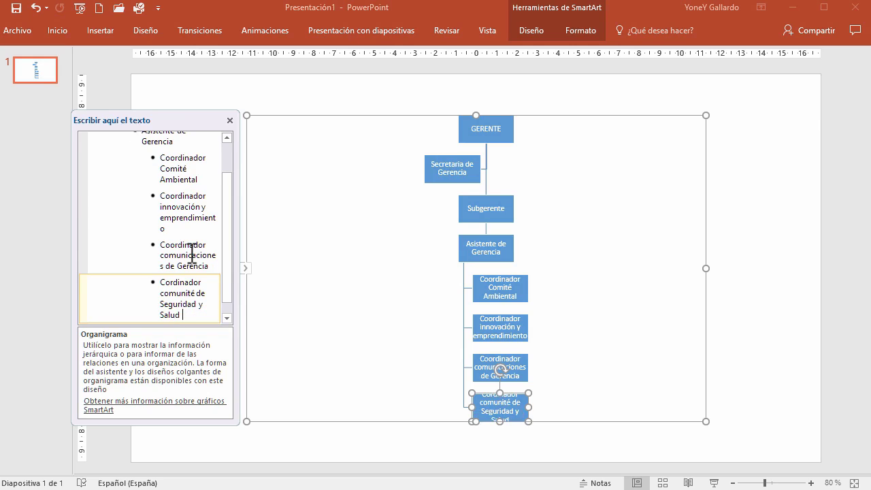
{"action": "type", "text": " en el trab"}
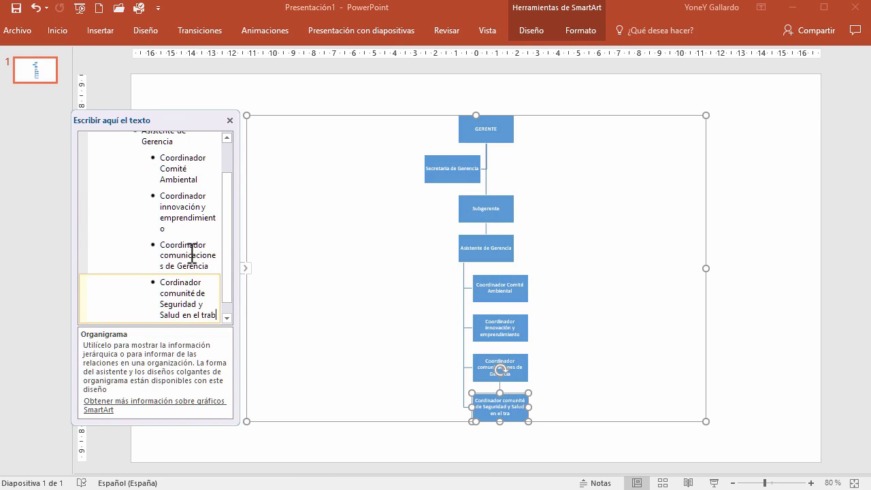
{"action": "type", "text": "ajo"}
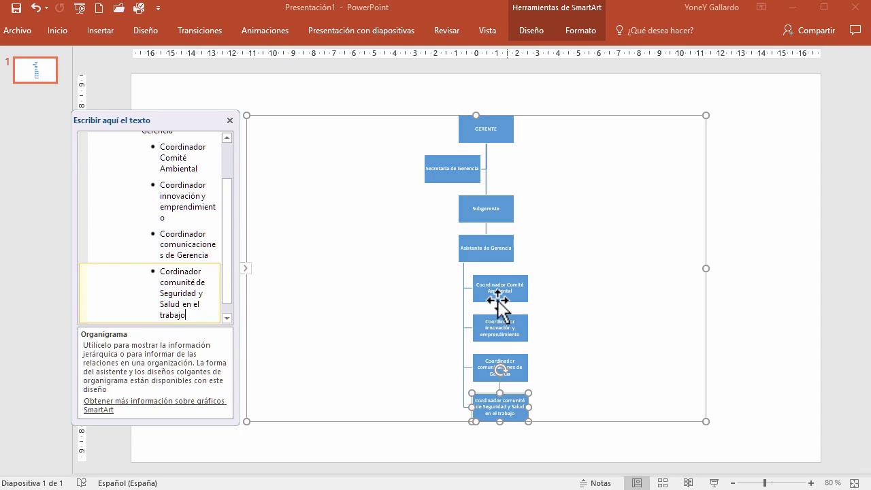
{"action": "scroll", "coordinate": [207, 267], "scroll_direction": "up", "scroll_amount": 3}
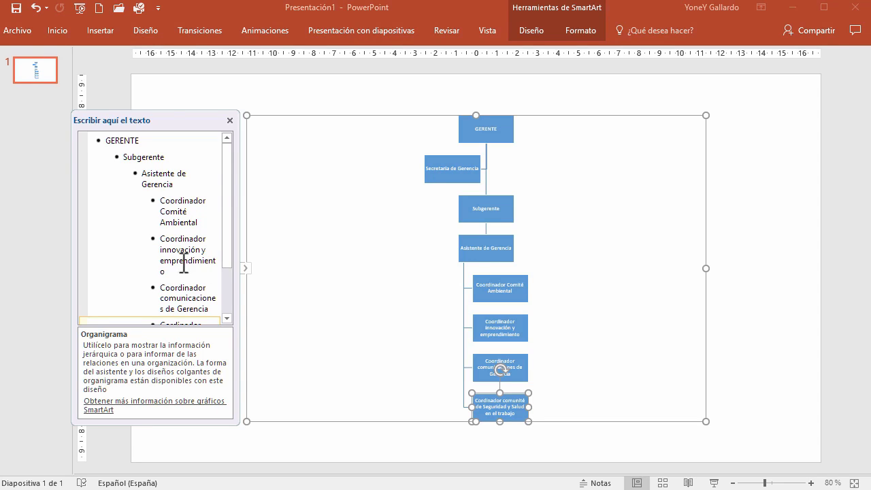
Add Inspector under Coordinador Comité Ambiental, then Ejecutor under Inspector
{"action": "left_click", "coordinate": [203, 220]}
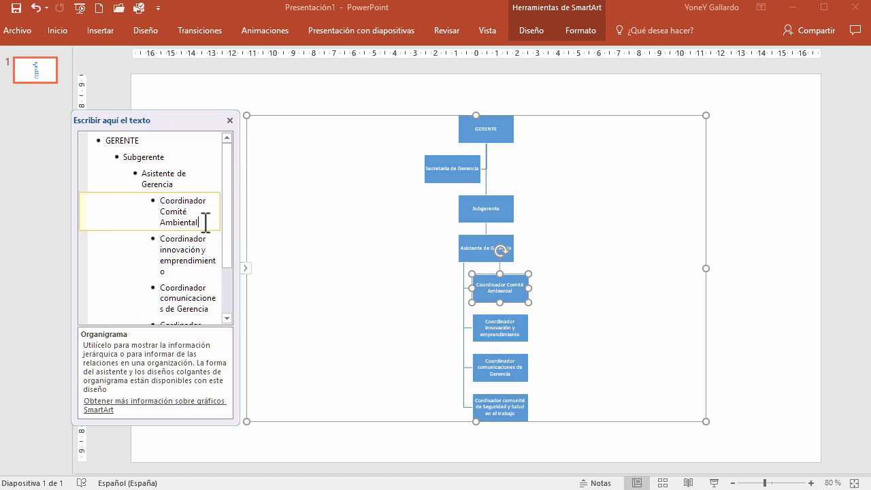
{"action": "key", "text": "Return"}
{"action": "key", "text": "Tab"}
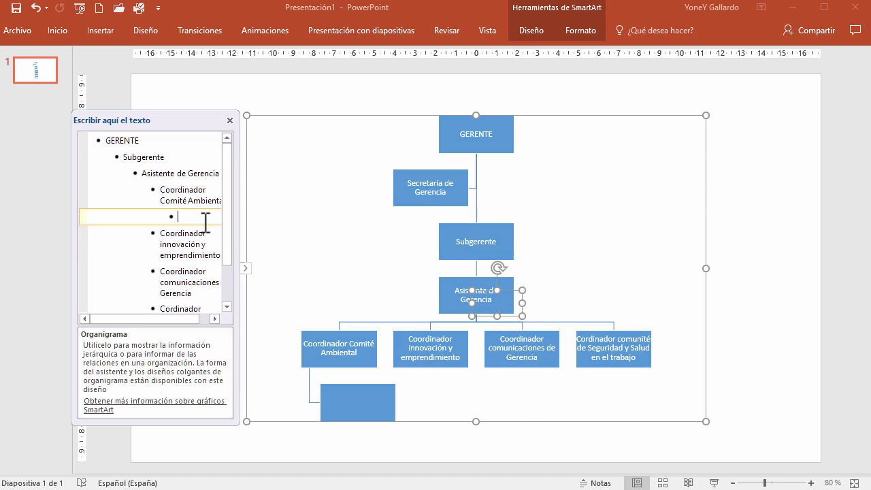
{"action": "type", "text": "I"}
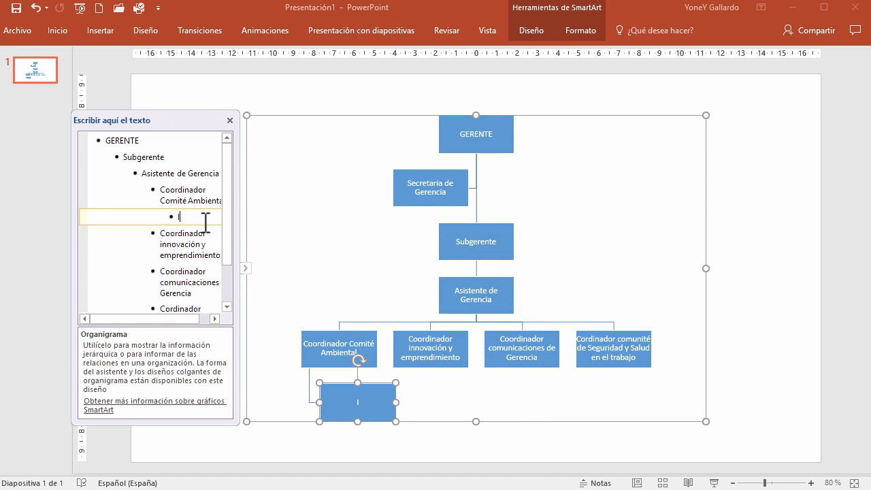
{"action": "type", "text": "nspector"}
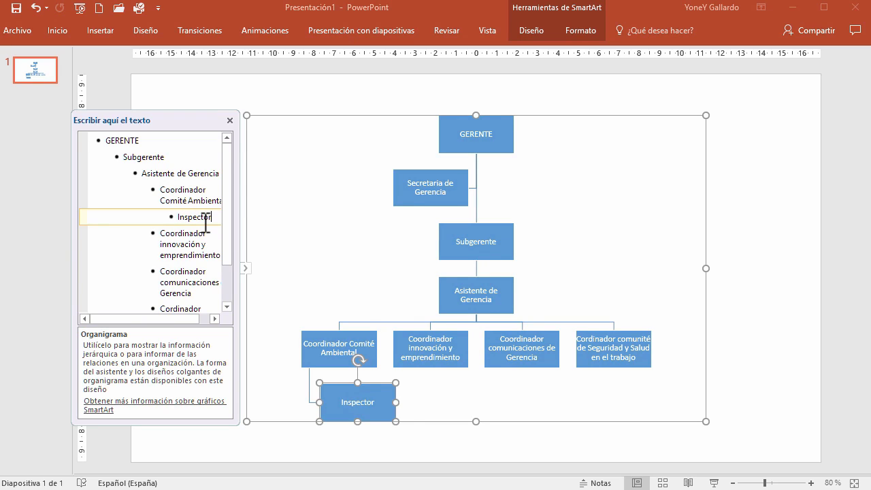
{"action": "key", "text": "Return"}
{"action": "key", "text": "Tab"}
{"action": "type", "text": "E"}
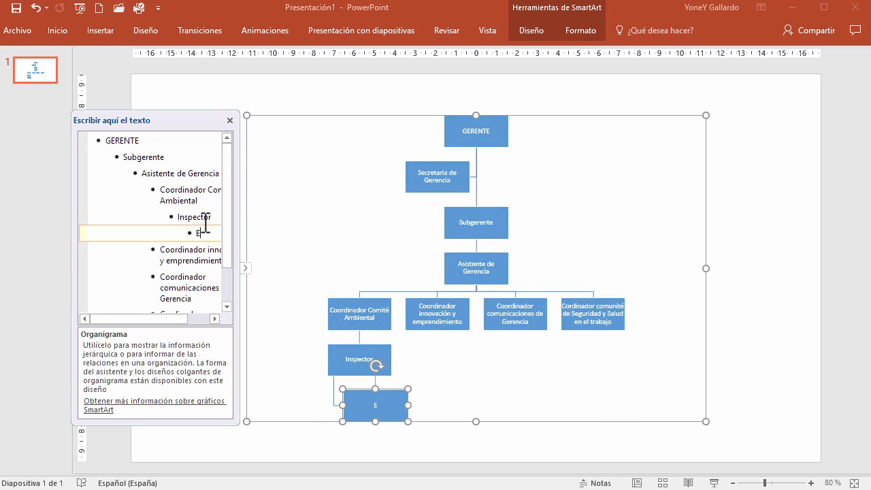
{"action": "type", "text": "jecutor"}
Add Funcionario interno and Funcionario externo under Ejecutor, then Consultores beneath them
{"action": "key", "text": "Return"}
{"action": "key", "text": "Tab"}
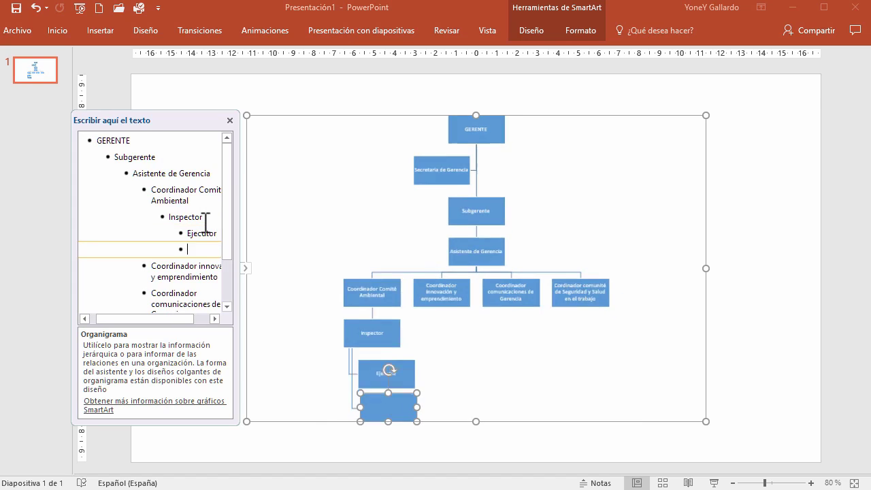
{"action": "type", "text": "Fun"}
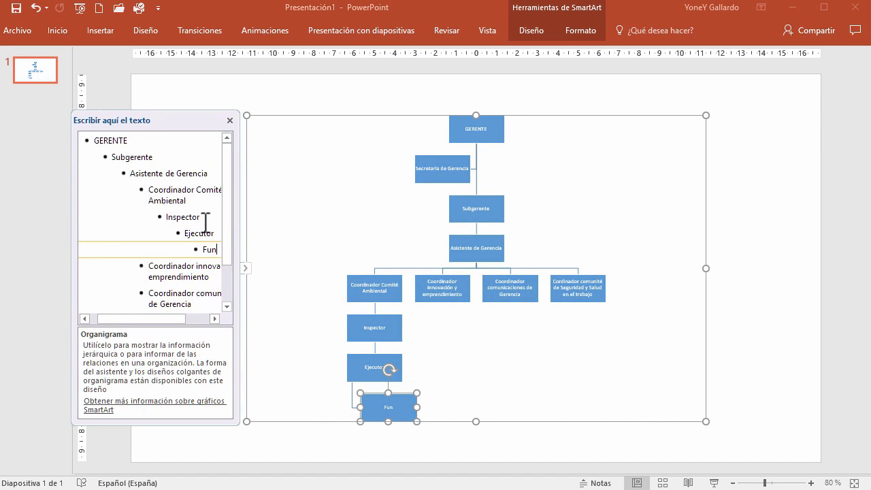
{"action": "type", "text": "cionario"}
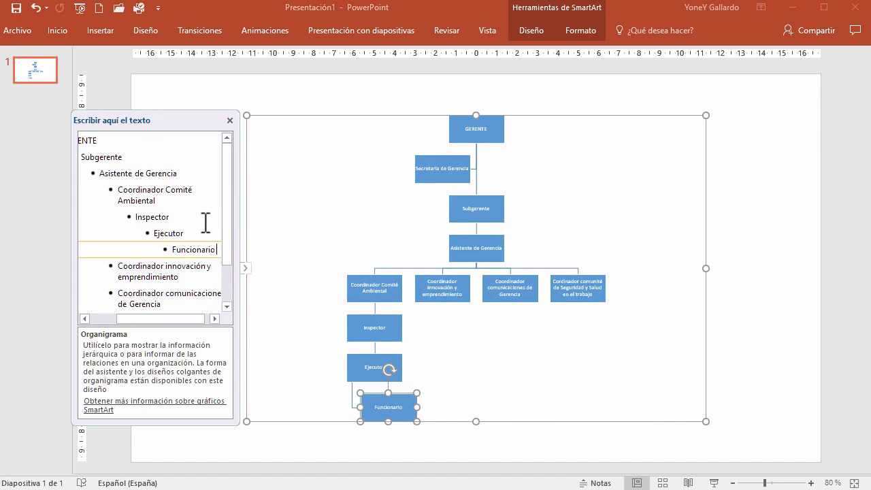
{"action": "type", "text": " interno"}
{"action": "key", "text": "Return"}
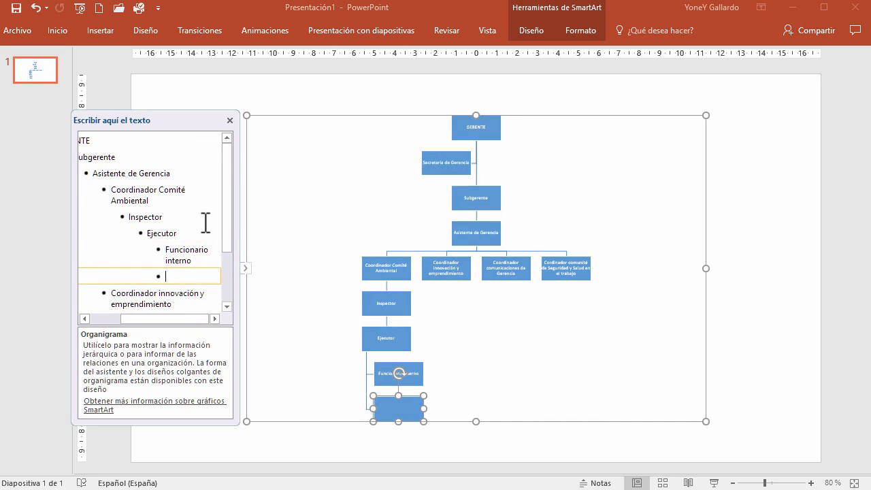
{"action": "type", "text": "Funcionario"}
{"action": "type", "text": " externo"}
{"action": "key", "text": "Return"}
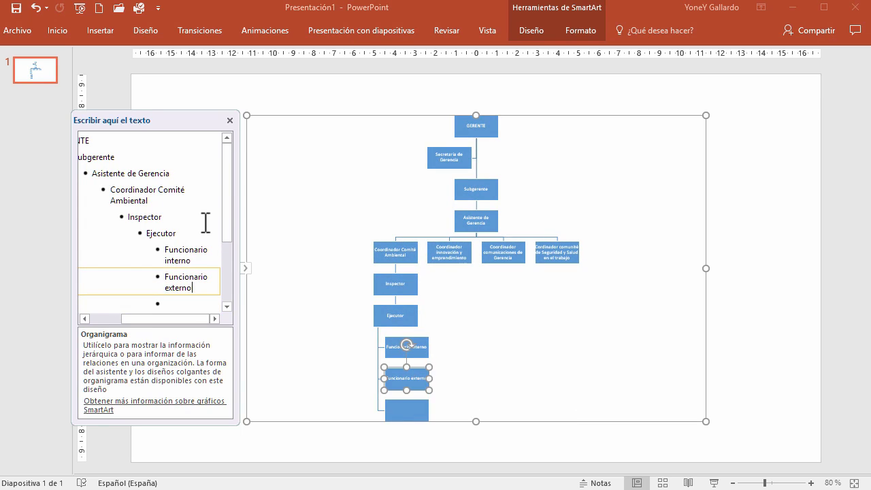
{"action": "key", "text": "Tab"}
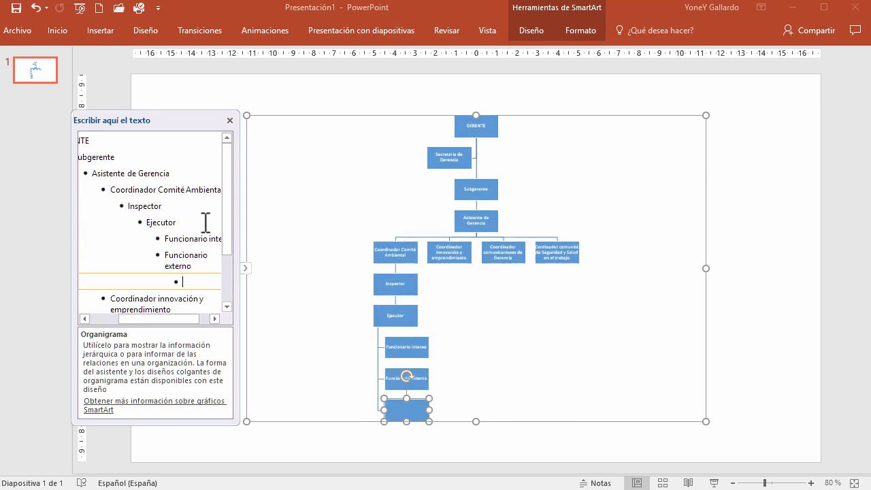
{"action": "type", "text": "Consultores"}
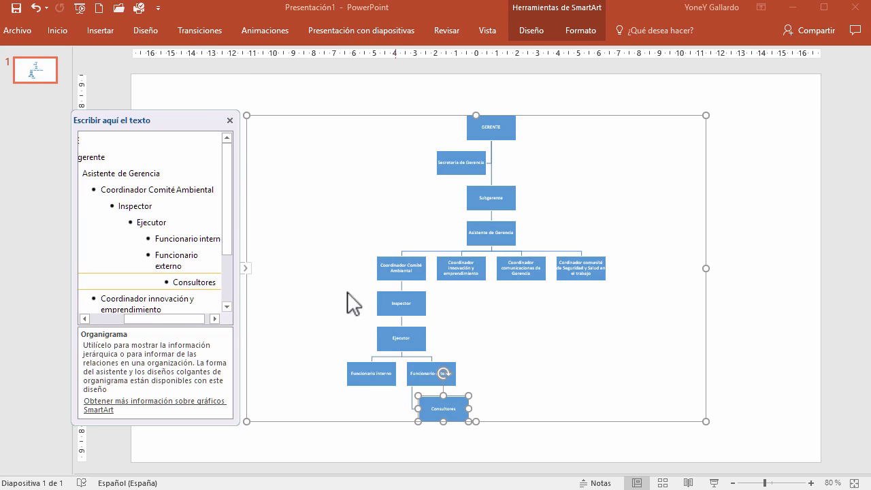
{"action": "left_click", "coordinate": [229, 120]}
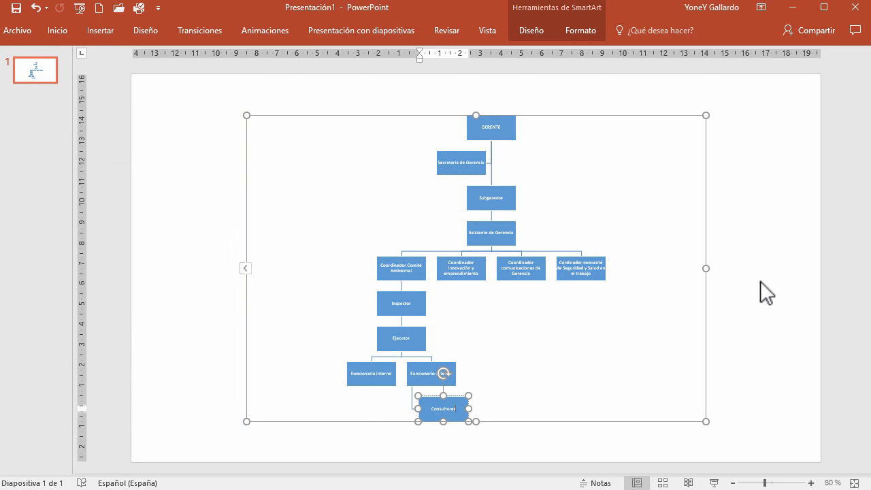
{"action": "left_click", "coordinate": [715, 370]}
{"action": "scroll", "coordinate": [608, 360], "scroll_direction": "up", "scroll_amount": 10, "text": "ctrl"}
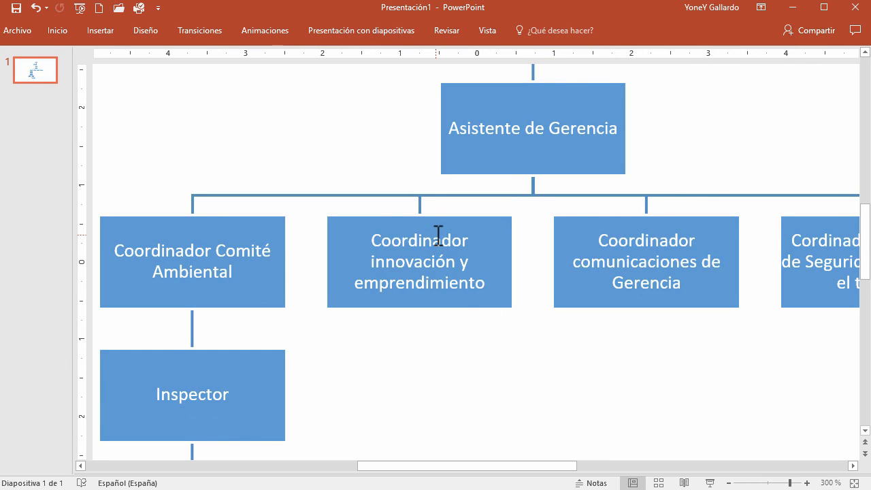
{"action": "scroll", "coordinate": [436, 235], "scroll_direction": "down", "scroll_amount": 3}
{"action": "scroll", "coordinate": [200, 233], "scroll_direction": "down", "scroll_amount": 3}
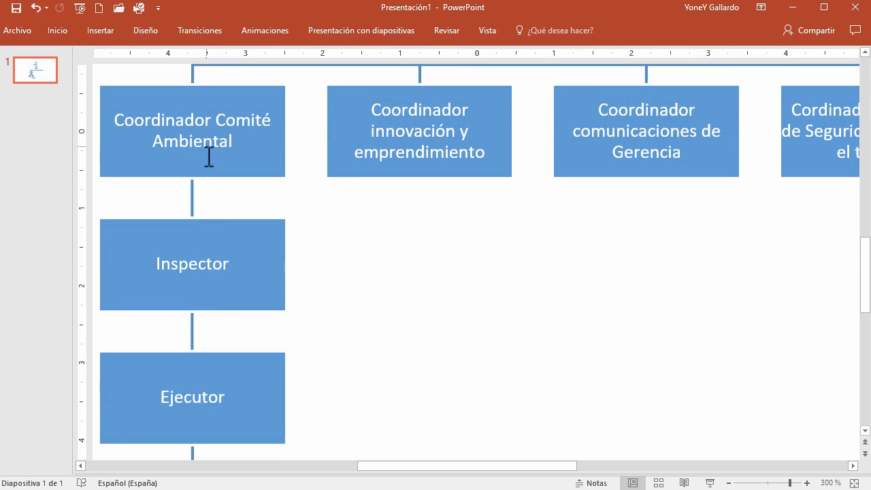
{"action": "scroll", "coordinate": [203, 199], "scroll_direction": "down", "scroll_amount": 3}
{"action": "scroll", "coordinate": [203, 204], "scroll_direction": "down", "scroll_amount": 3}
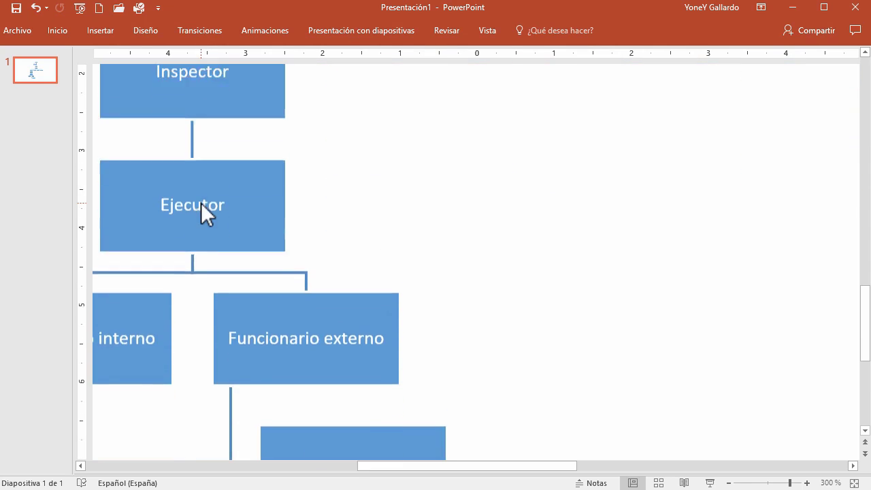
{"action": "scroll", "coordinate": [201, 202], "scroll_direction": "down", "scroll_amount": 5, "text": "ctrl"}
{"action": "scroll", "coordinate": [526, 262], "scroll_direction": "down", "scroll_amount": 2, "text": "ctrl"}
{"action": "left_click", "coordinate": [551, 117]}
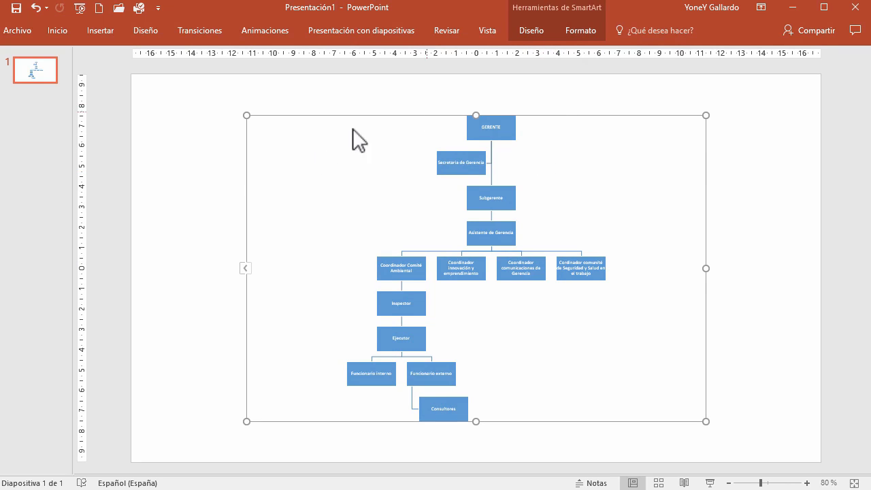
{"action": "left_click_drag", "start_coordinate": [589, 115], "coordinate": [583, 117]}
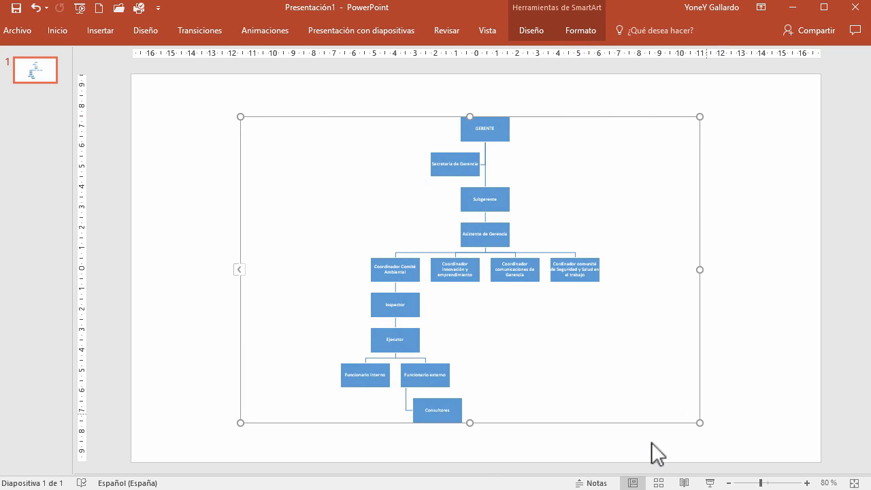
Apply the first Multicolor color scheme to the org chart
{"action": "left_click", "coordinate": [531, 31]}
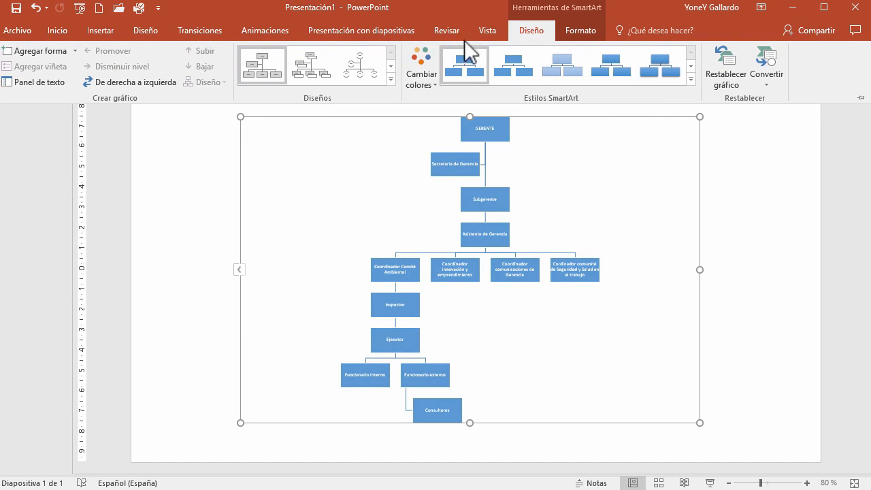
{"action": "left_click", "coordinate": [418, 77]}
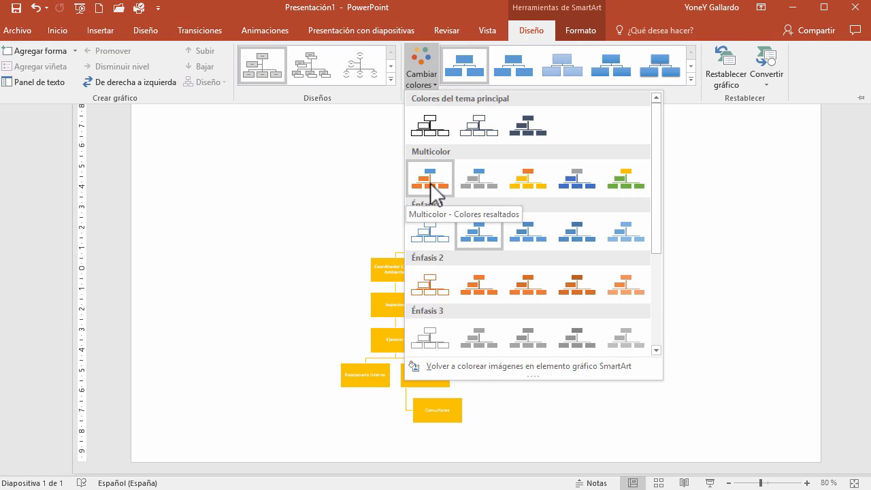
{"action": "left_click", "coordinate": [528, 184]}
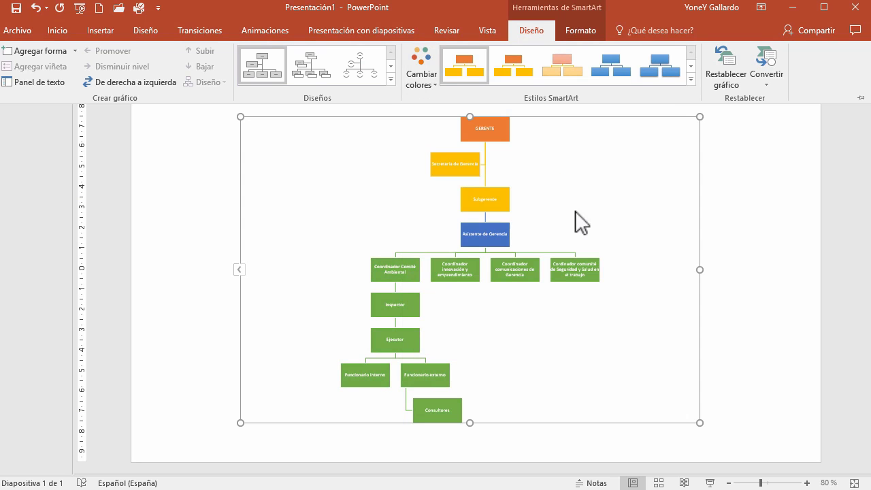
Zoom in and inspect the recolored chart, selecting the Asistente de Gerencia box
{"action": "key", "text": "ctrl+F1"}
{"action": "scroll", "coordinate": [608, 306], "scroll_direction": "up", "scroll_amount": 4, "text": "ctrl"}
{"action": "scroll", "coordinate": [607, 306], "scroll_direction": "up", "scroll_amount": 3, "text": "ctrl"}
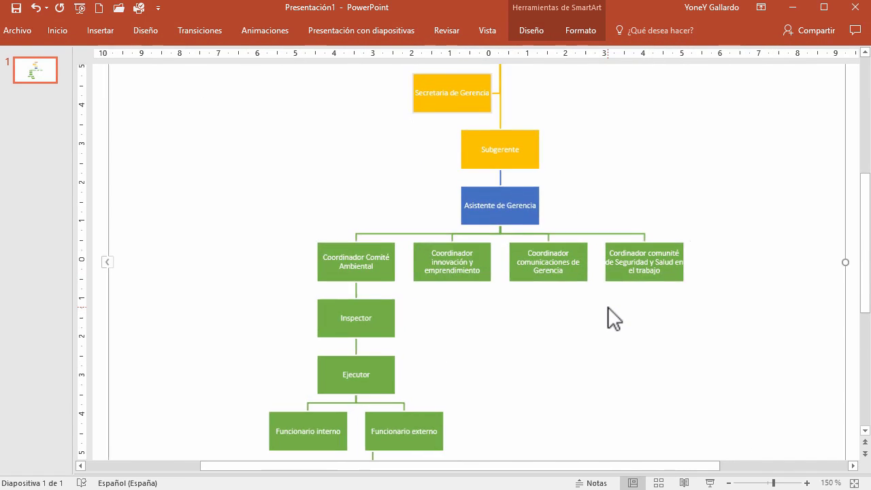
{"action": "scroll", "coordinate": [608, 306], "scroll_direction": "up", "scroll_amount": 5, "text": "ctrl"}
{"action": "scroll", "coordinate": [608, 306], "scroll_direction": "up", "scroll_amount": 1}
{"action": "scroll", "coordinate": [607, 305], "scroll_direction": "up", "scroll_amount": 2}
{"action": "scroll", "coordinate": [605, 302], "scroll_direction": "up", "scroll_amount": 2}
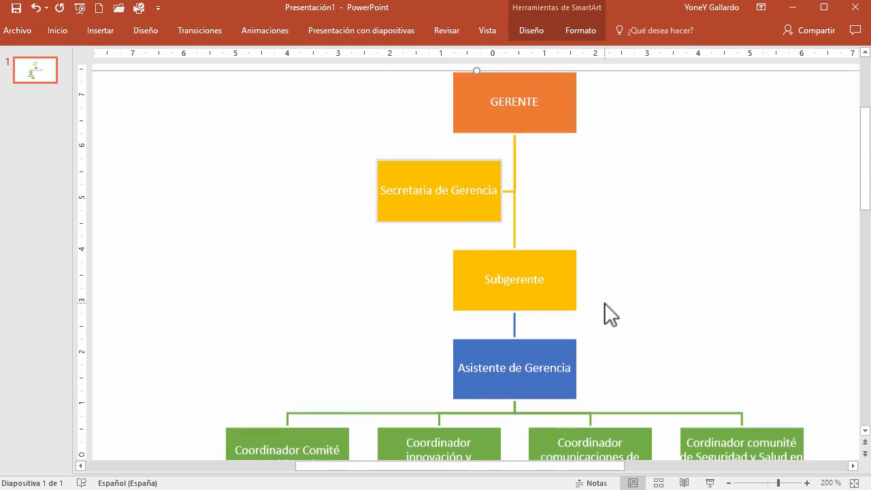
{"action": "scroll", "coordinate": [605, 302], "scroll_direction": "up", "scroll_amount": 1}
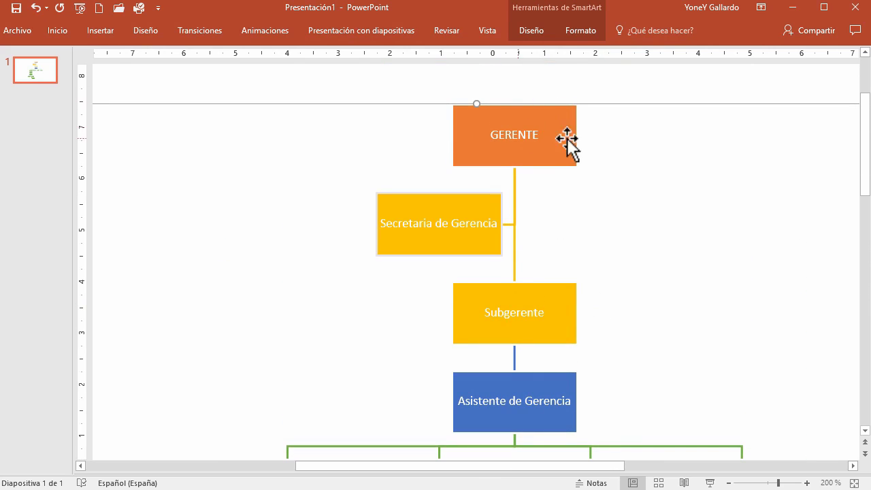
{"action": "scroll", "coordinate": [593, 304], "scroll_direction": "down", "scroll_amount": 1}
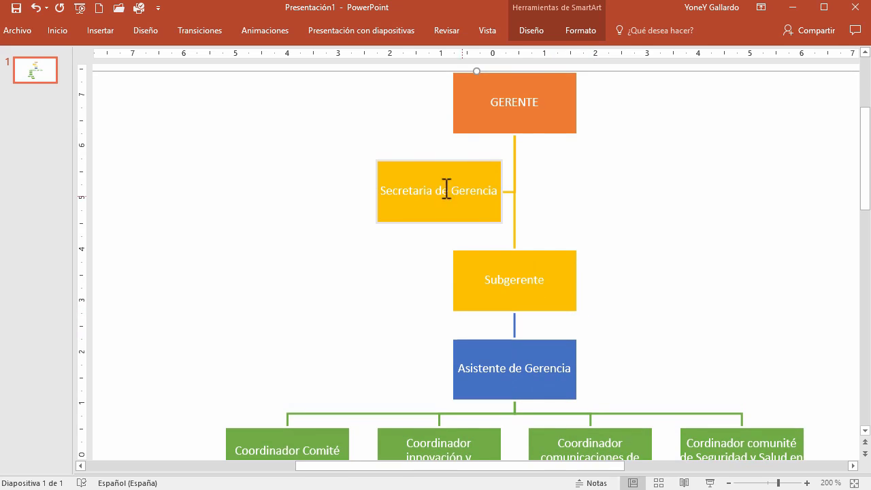
{"action": "scroll", "coordinate": [538, 282], "scroll_direction": "down", "scroll_amount": 2}
{"action": "scroll", "coordinate": [476, 188], "scroll_direction": "down", "scroll_amount": 2}
{"action": "scroll", "coordinate": [521, 241], "scroll_direction": "down", "scroll_amount": 2}
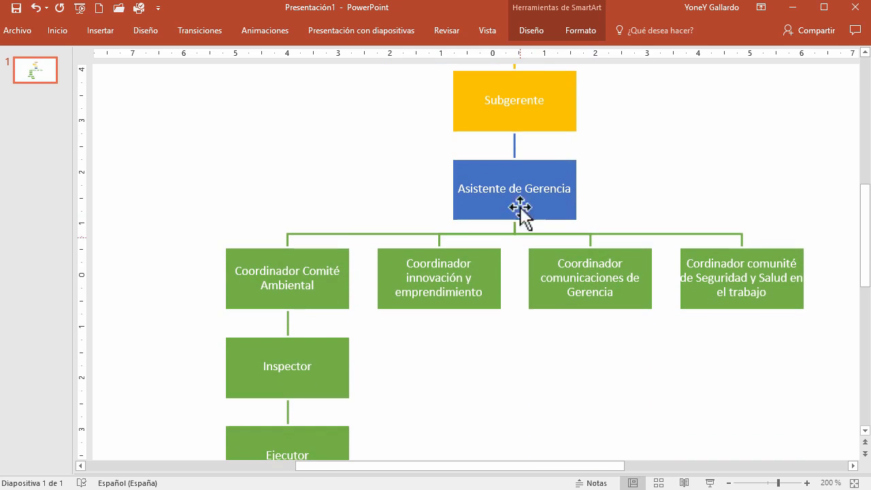
{"action": "left_click", "coordinate": [561, 169]}
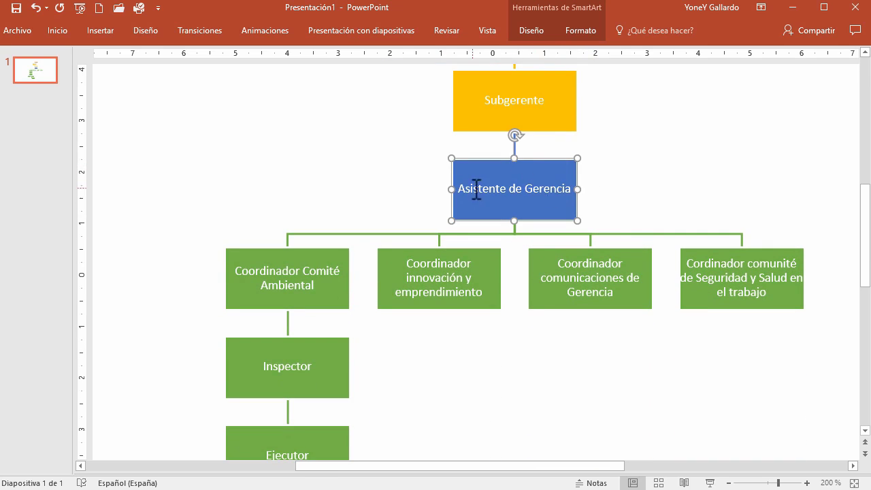
{"action": "scroll", "coordinate": [517, 204], "scroll_direction": "down", "scroll_amount": 2}
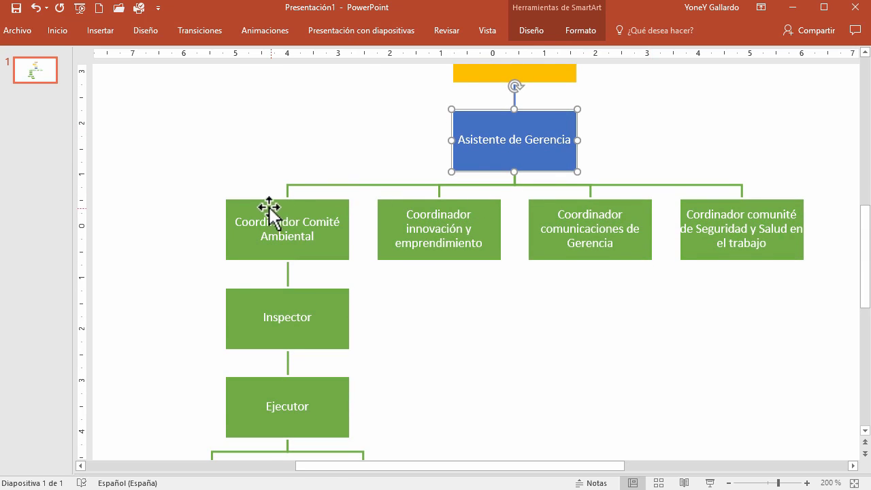
{"action": "scroll", "coordinate": [275, 193], "scroll_direction": "down", "scroll_amount": 1}
{"action": "scroll", "coordinate": [678, 204], "scroll_direction": "down", "scroll_amount": 2}
{"action": "scroll", "coordinate": [517, 204], "scroll_direction": "down", "scroll_amount": 1}
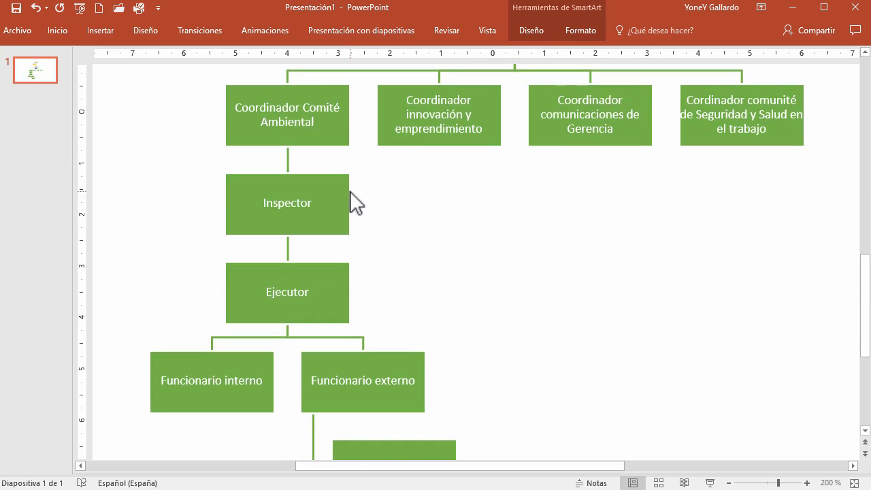
{"action": "scroll", "coordinate": [381, 208], "scroll_direction": "down", "scroll_amount": 3}
{"action": "scroll", "coordinate": [560, 238], "scroll_direction": "up", "scroll_amount": 3}
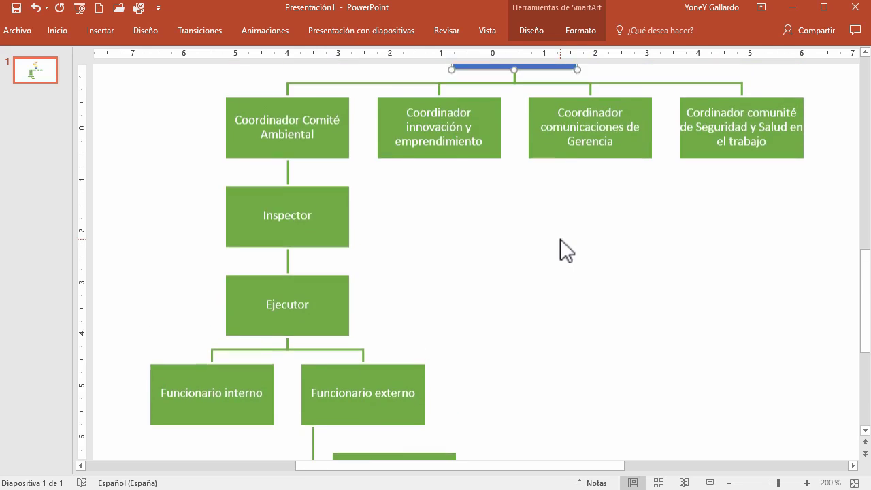
{"action": "scroll", "coordinate": [560, 237], "scroll_direction": "up", "scroll_amount": 5}
{"action": "scroll", "coordinate": [629, 235], "scroll_direction": "up", "scroll_amount": 2}
{"action": "scroll", "coordinate": [654, 228], "scroll_direction": "up", "scroll_amount": 3}
{"action": "scroll", "coordinate": [655, 228], "scroll_direction": "up", "scroll_amount": 5}
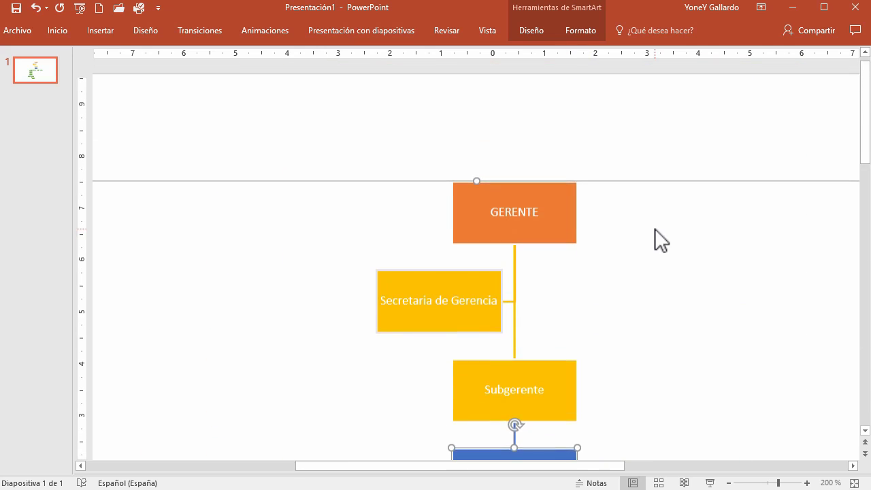
{"action": "scroll", "coordinate": [695, 188], "scroll_direction": "down", "scroll_amount": 2}
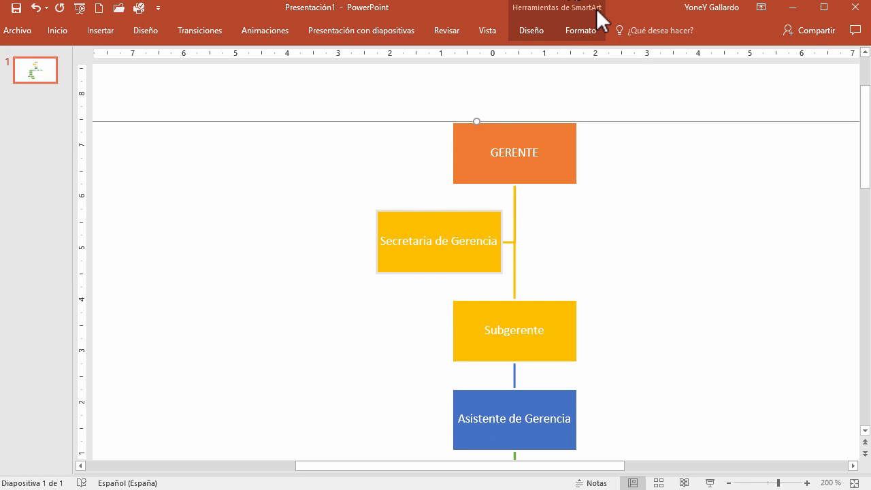
Pin the SmartArt Diseño ribbon open and browse the layouts gallery without changing layout
{"action": "left_click", "coordinate": [535, 26]}
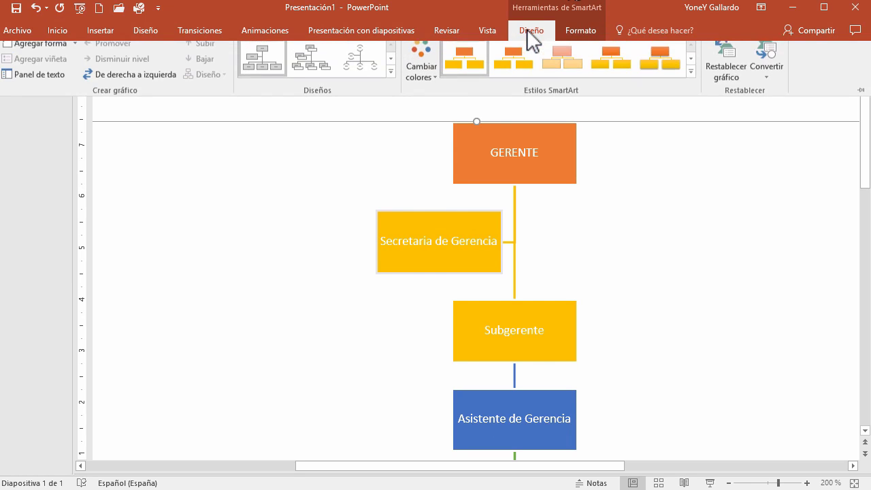
{"action": "left_click", "coordinate": [861, 98]}
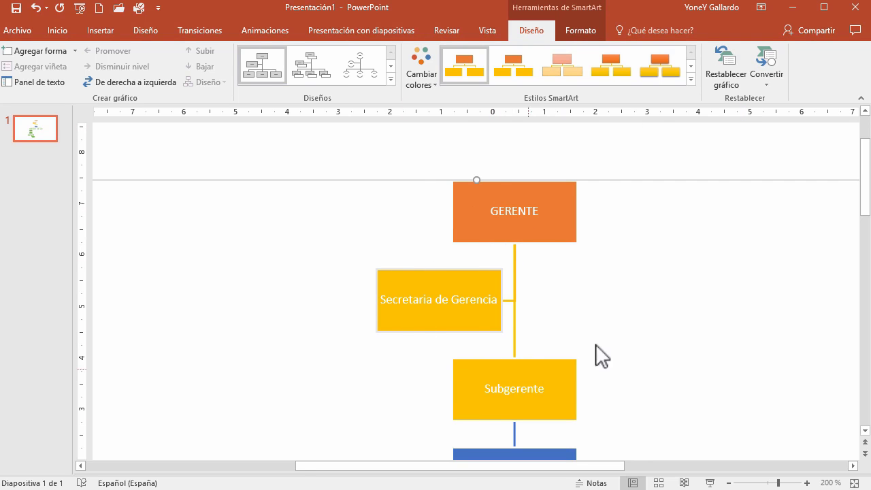
{"action": "scroll", "coordinate": [636, 260], "scroll_direction": "down", "scroll_amount": 3, "text": "ctrl"}
{"action": "scroll", "coordinate": [637, 260], "scroll_direction": "down", "scroll_amount": 5, "text": "ctrl"}
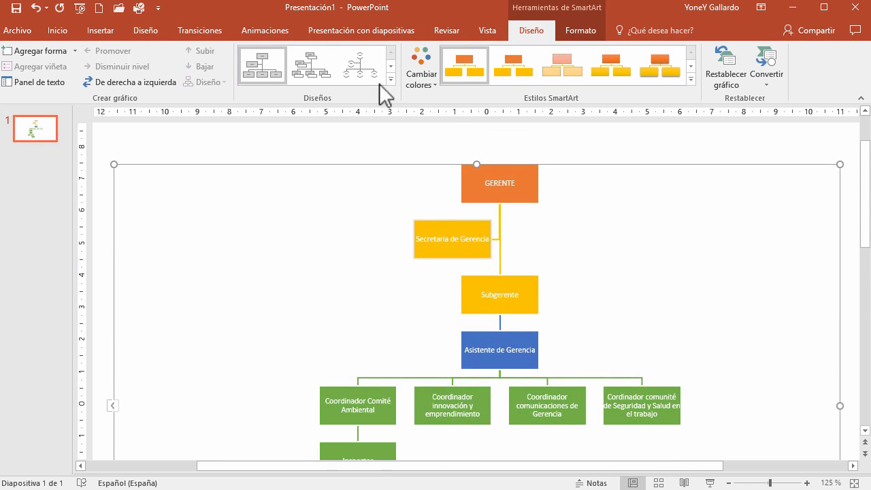
{"action": "left_click", "coordinate": [391, 79]}
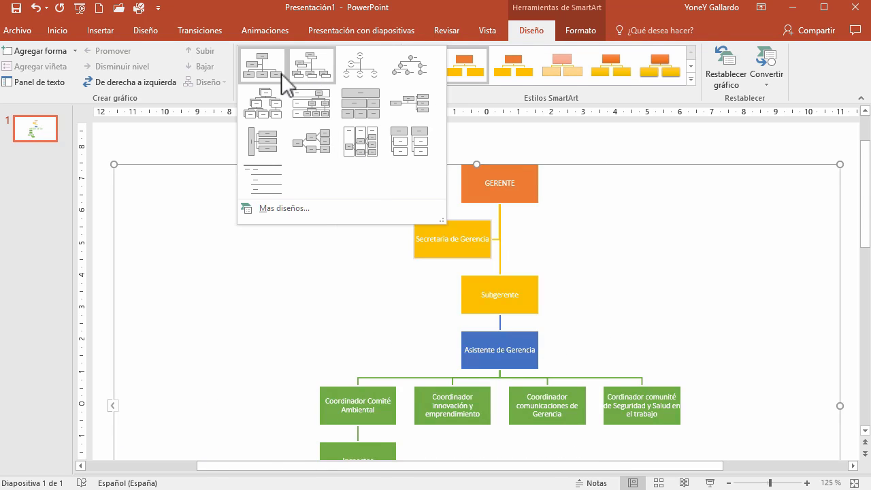
{"action": "left_click", "coordinate": [465, 12]}
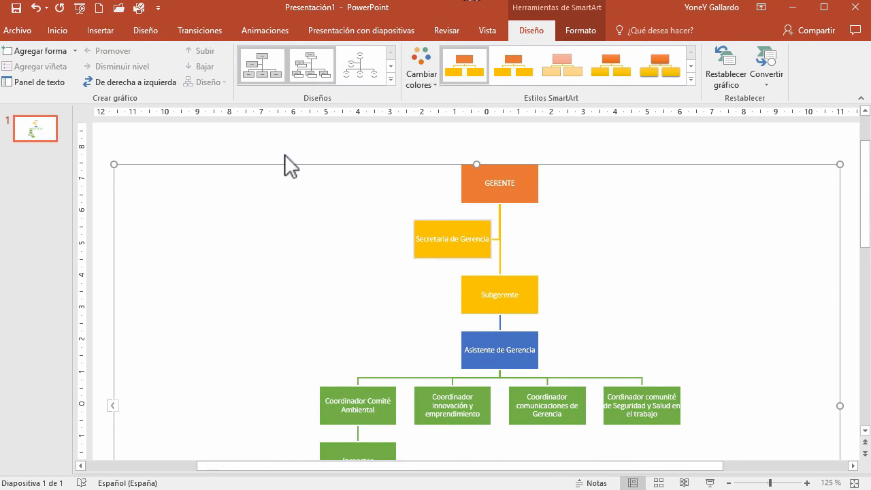
Open and dismiss the SmartArt styles gallery, then scroll back up to the chart
{"action": "left_click", "coordinate": [690, 79]}
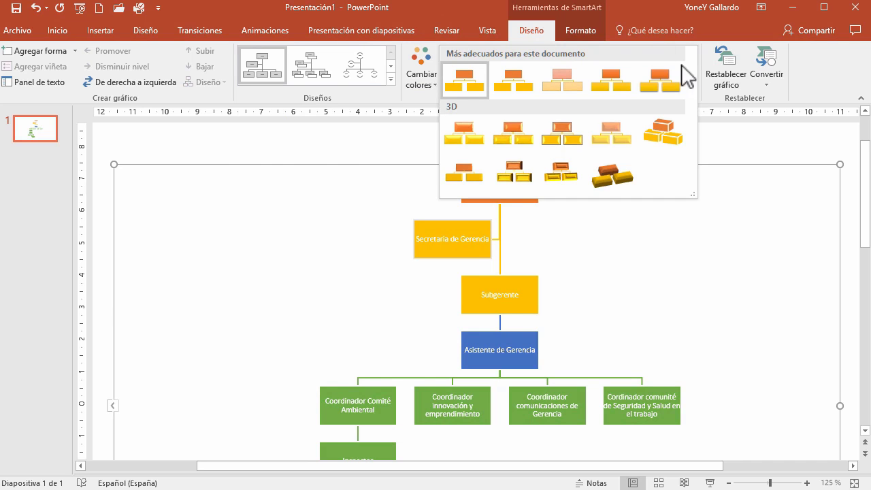
{"action": "left_click", "coordinate": [649, 13]}
{"action": "scroll", "coordinate": [635, 268], "scroll_direction": "up", "scroll_amount": 10, "text": "ctrl"}
{"action": "scroll", "coordinate": [637, 277], "scroll_direction": "up", "scroll_amount": 15, "text": "ctrl"}
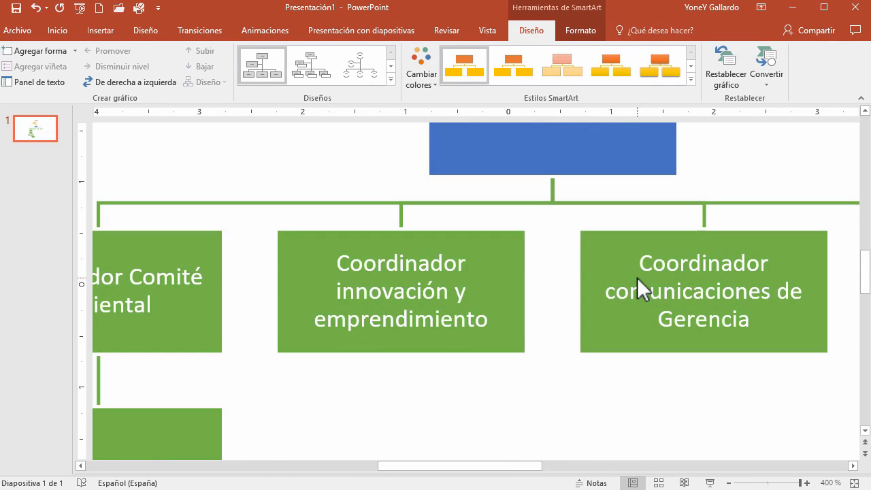
{"action": "scroll", "coordinate": [636, 277], "scroll_direction": "up", "scroll_amount": 2}
{"action": "scroll", "coordinate": [635, 275], "scroll_direction": "up", "scroll_amount": 3}
{"action": "scroll", "coordinate": [632, 272], "scroll_direction": "up", "scroll_amount": 2}
{"action": "scroll", "coordinate": [633, 272], "scroll_direction": "up", "scroll_amount": 2}
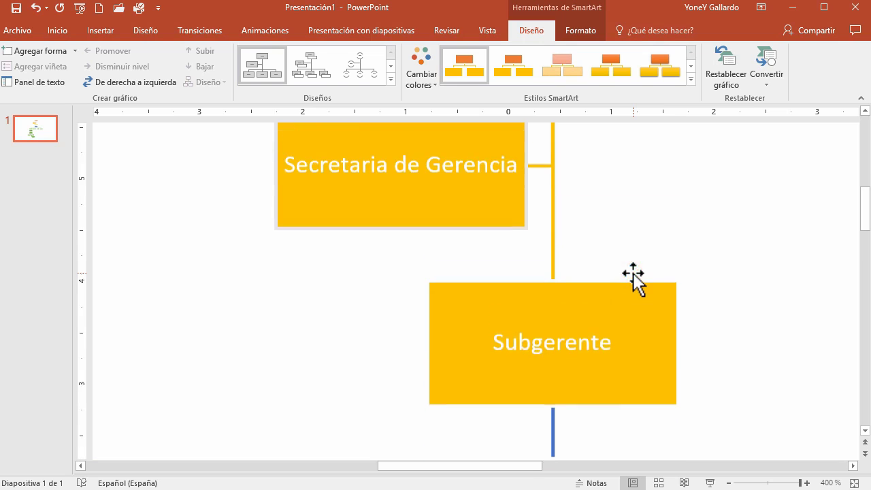
{"action": "scroll", "coordinate": [633, 272], "scroll_direction": "up", "scroll_amount": 2}
{"action": "scroll", "coordinate": [632, 273], "scroll_direction": "up", "scroll_amount": 5}
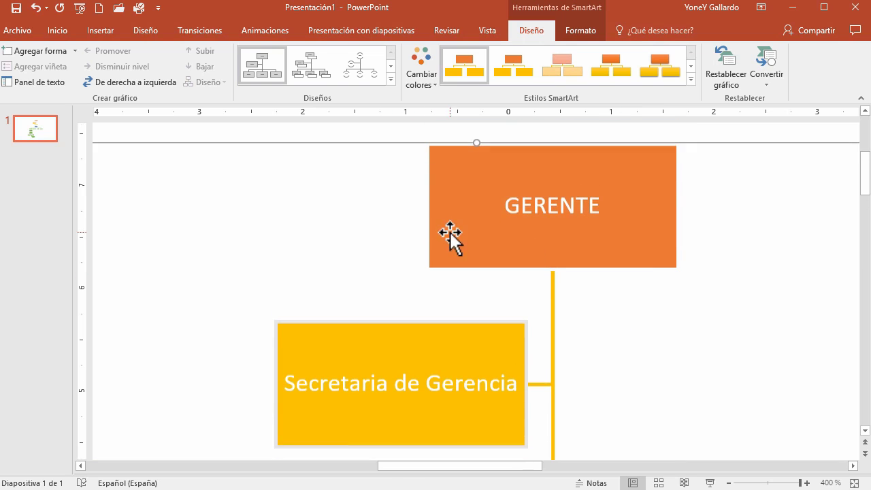
Apply the fifth top-row SmartArt style, giving boxes gradient fills and soft shadows
{"action": "left_click", "coordinate": [691, 79]}
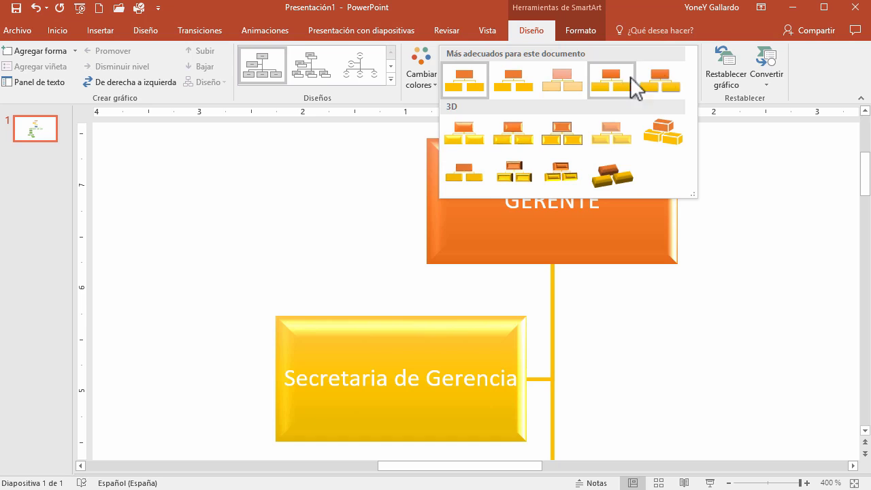
{"action": "left_click", "coordinate": [660, 85]}
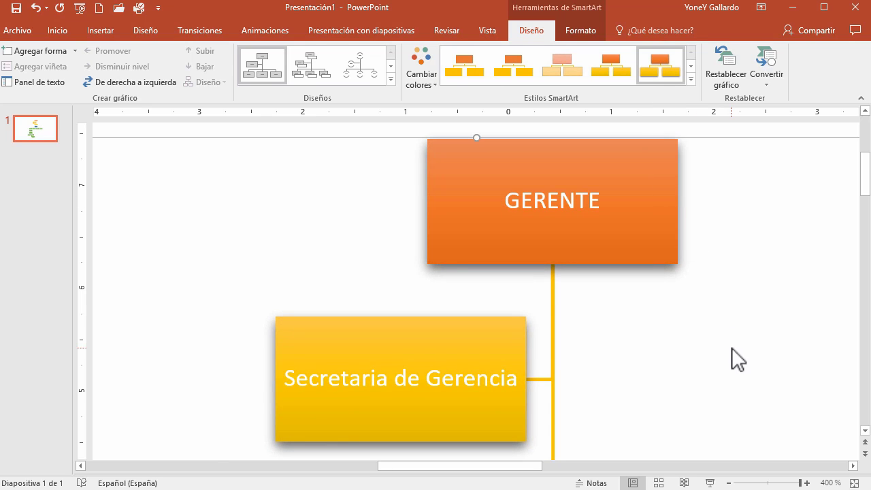
{"action": "scroll", "coordinate": [731, 346], "scroll_direction": "down", "scroll_amount": 10}
{"action": "scroll", "coordinate": [732, 346], "scroll_direction": "down", "scroll_amount": 3}
{"action": "scroll", "coordinate": [731, 346], "scroll_direction": "down", "scroll_amount": 2}
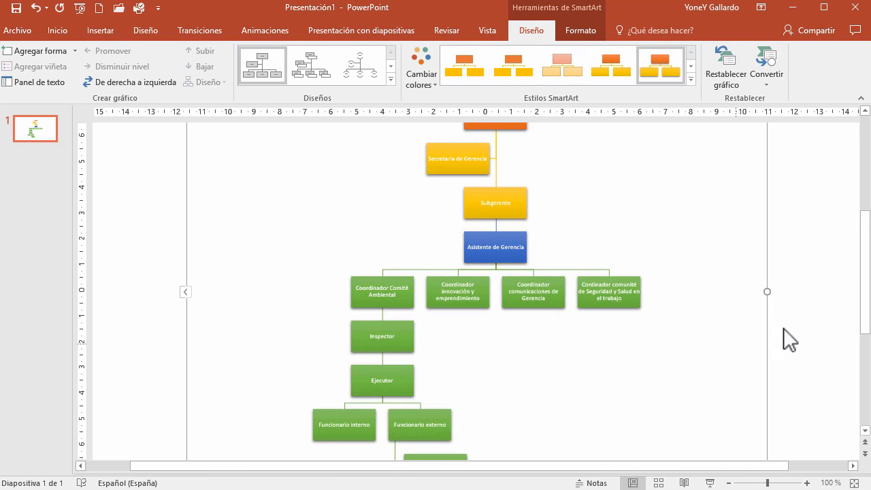
Reselect the org chart and set all its text to 12 pt on the Inicio tab
{"action": "left_click", "coordinate": [786, 324]}
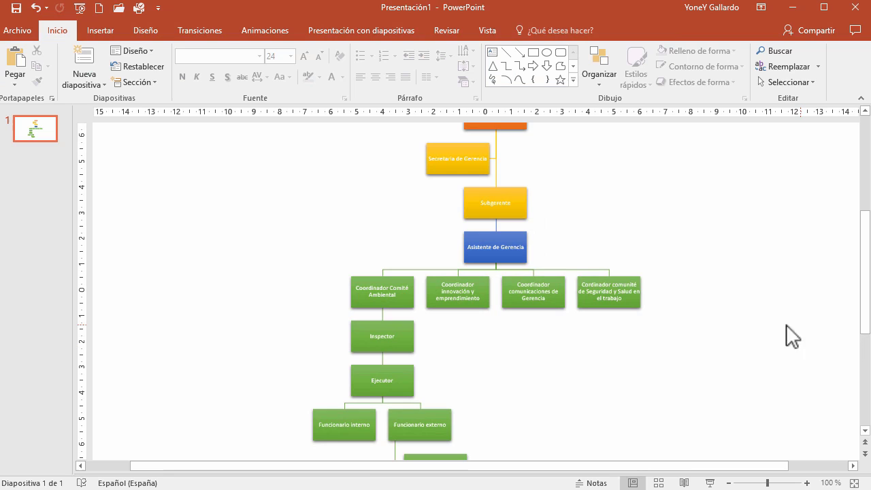
{"action": "left_click", "coordinate": [522, 146]}
{"action": "scroll", "coordinate": [439, 272], "scroll_direction": "up", "scroll_amount": 2}
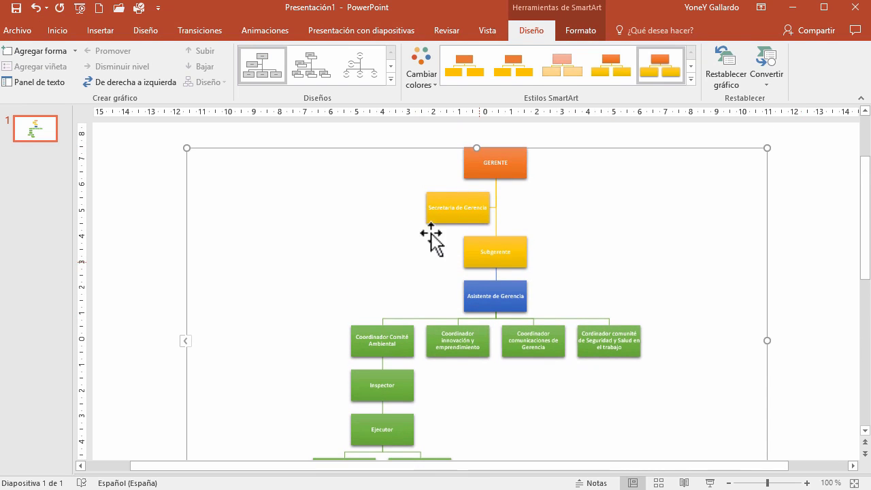
{"action": "scroll", "coordinate": [431, 239], "scroll_direction": "up", "scroll_amount": 1}
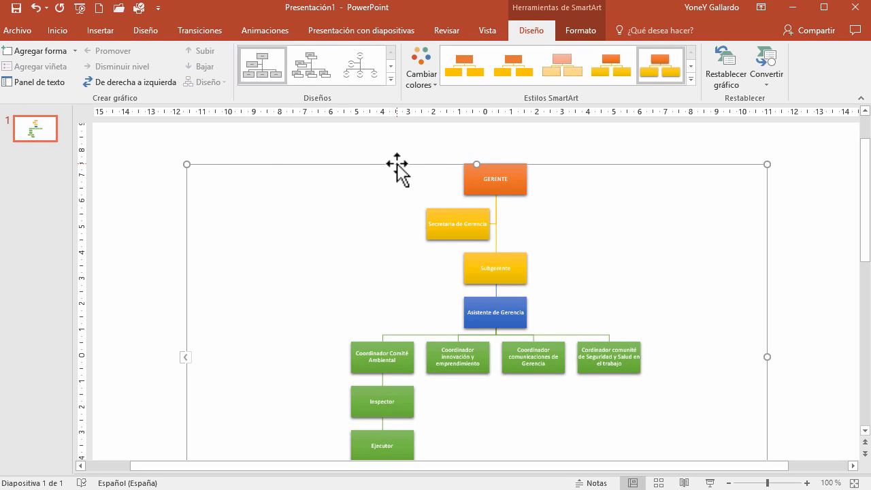
{"action": "left_click", "coordinate": [54, 30]}
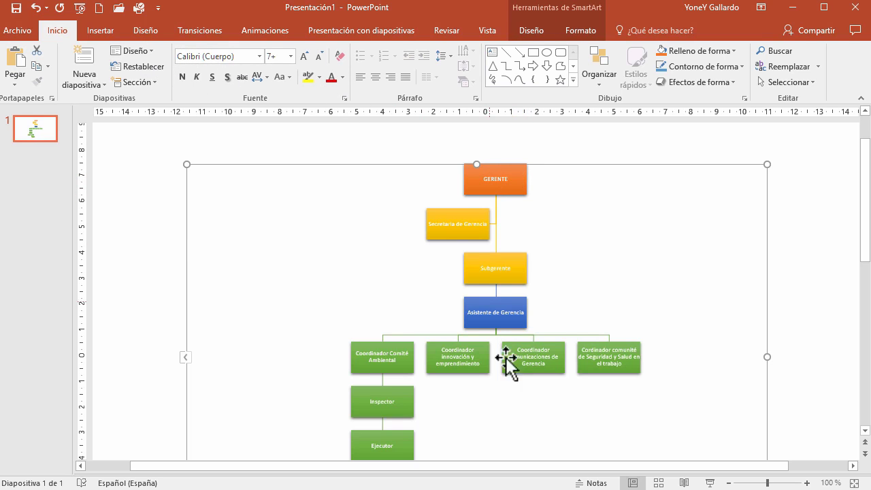
{"action": "left_click", "coordinate": [292, 56]}
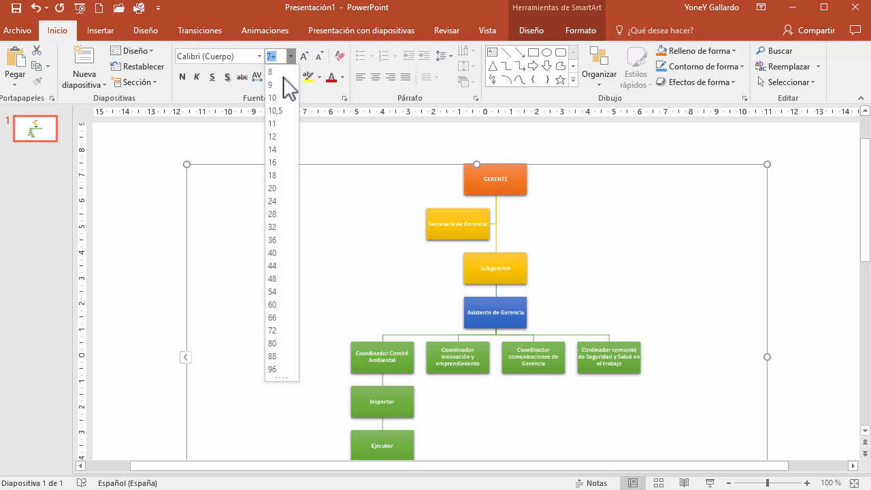
{"action": "left_click", "coordinate": [275, 136]}
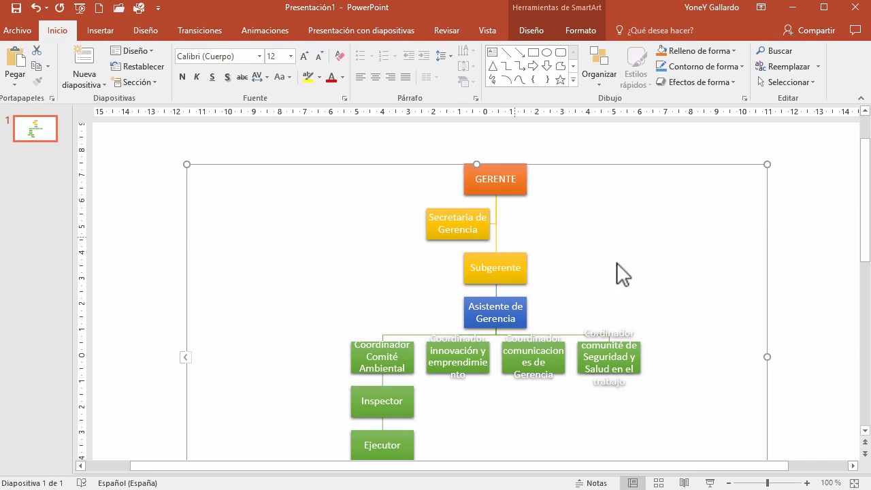
Make the Comité Ambiental and innovación y emprendimiento coordinator boxes taller
{"action": "scroll", "coordinate": [477, 265], "scroll_direction": "up", "scroll_amount": 10}
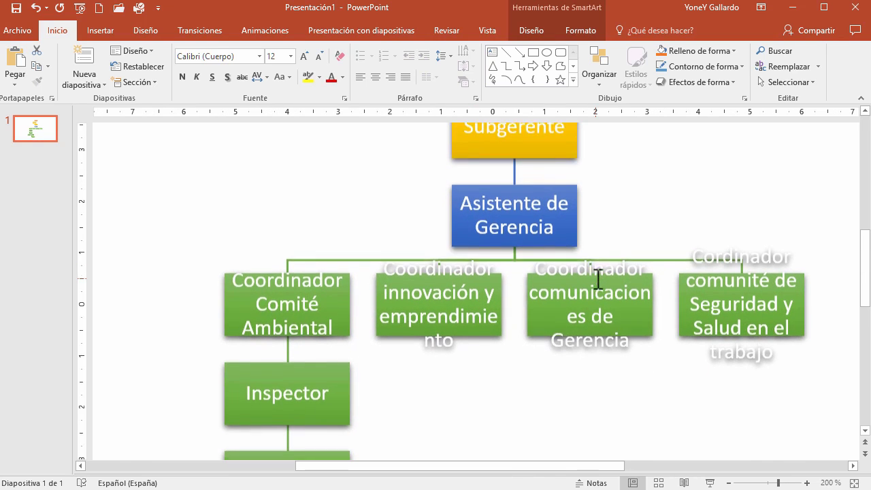
{"action": "scroll", "coordinate": [597, 278], "scroll_direction": "up", "scroll_amount": 5}
{"action": "scroll", "coordinate": [503, 207], "scroll_direction": "up", "scroll_amount": 3}
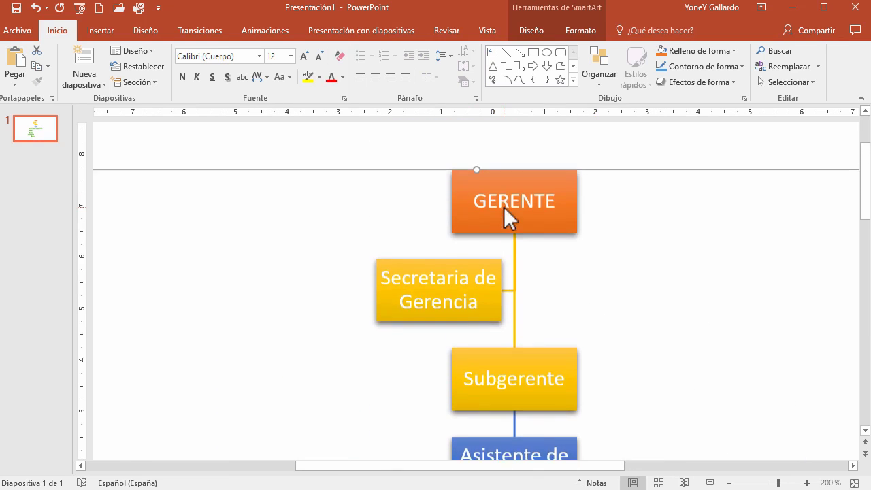
{"action": "scroll", "coordinate": [499, 216], "scroll_direction": "down", "scroll_amount": 1}
{"action": "scroll", "coordinate": [499, 217], "scroll_direction": "down", "scroll_amount": 1}
{"action": "scroll", "coordinate": [500, 216], "scroll_direction": "down", "scroll_amount": 2}
{"action": "scroll", "coordinate": [498, 217], "scroll_direction": "down", "scroll_amount": 2}
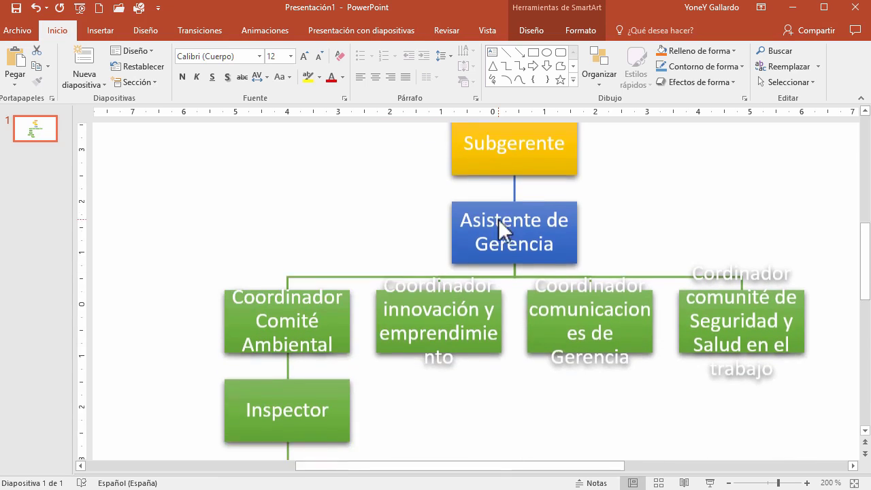
{"action": "scroll", "coordinate": [498, 218], "scroll_direction": "down", "scroll_amount": 1}
{"action": "scroll", "coordinate": [498, 219], "scroll_direction": "down", "scroll_amount": 1}
{"action": "scroll", "coordinate": [342, 221], "scroll_direction": "down", "scroll_amount": 1}
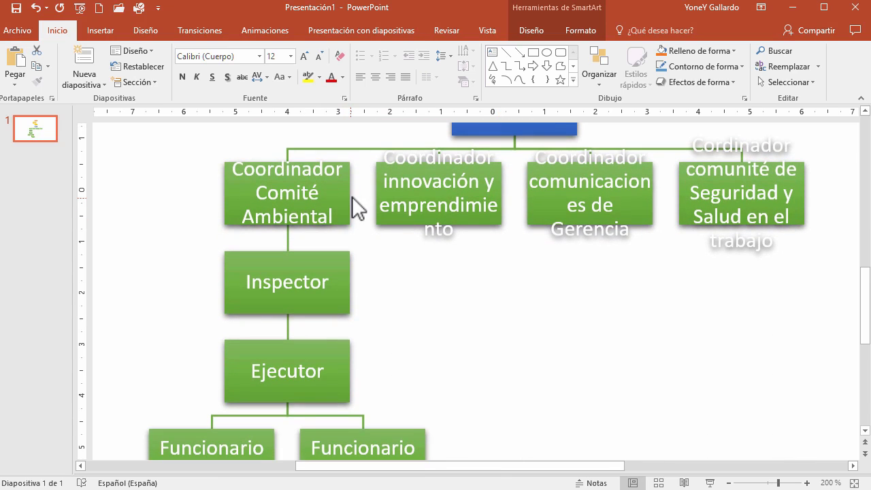
{"action": "left_click", "coordinate": [348, 195]}
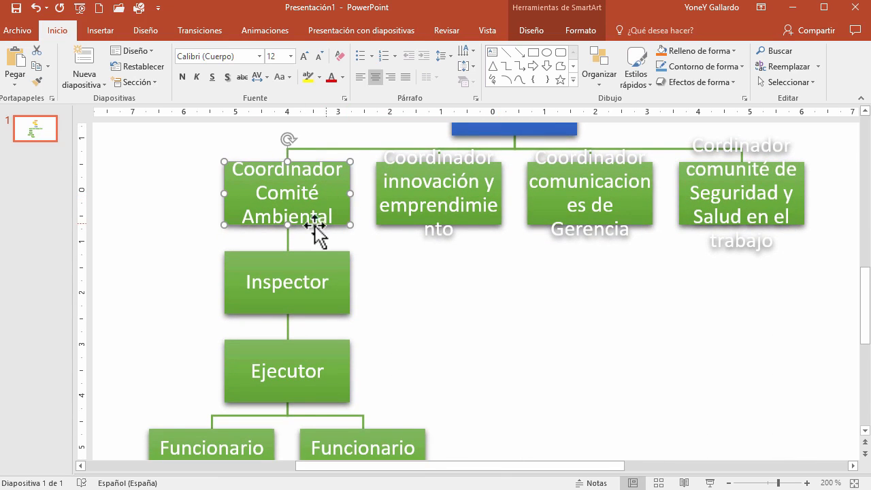
{"action": "left_click_drag", "start_coordinate": [285, 230], "coordinate": [286, 232]}
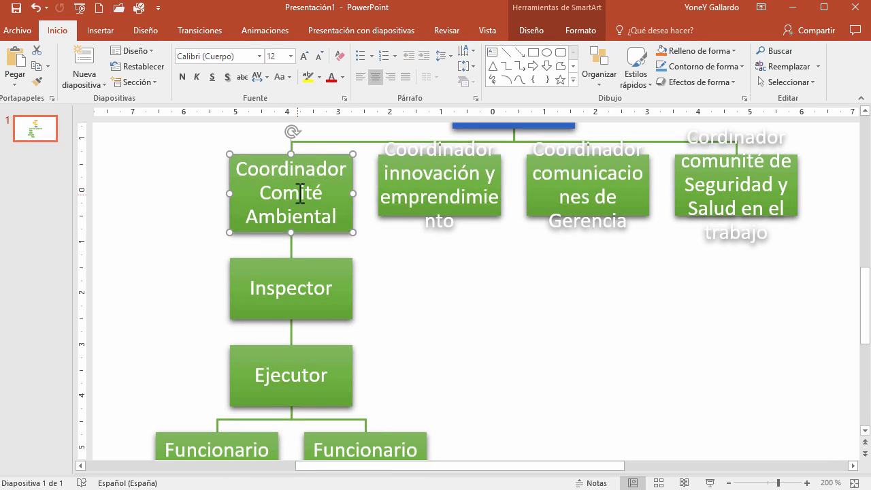
{"action": "left_click", "coordinate": [498, 178]}
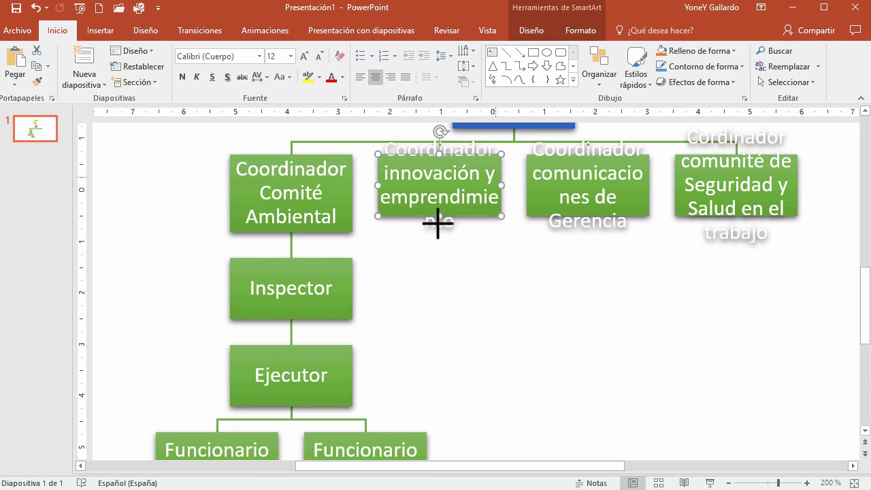
{"action": "left_click_drag", "start_coordinate": [436, 217], "coordinate": [443, 239]}
Make the comunicaciones de Gerencia and Seguridad y Salud en el trabajo boxes taller
{"action": "left_click", "coordinate": [618, 185]}
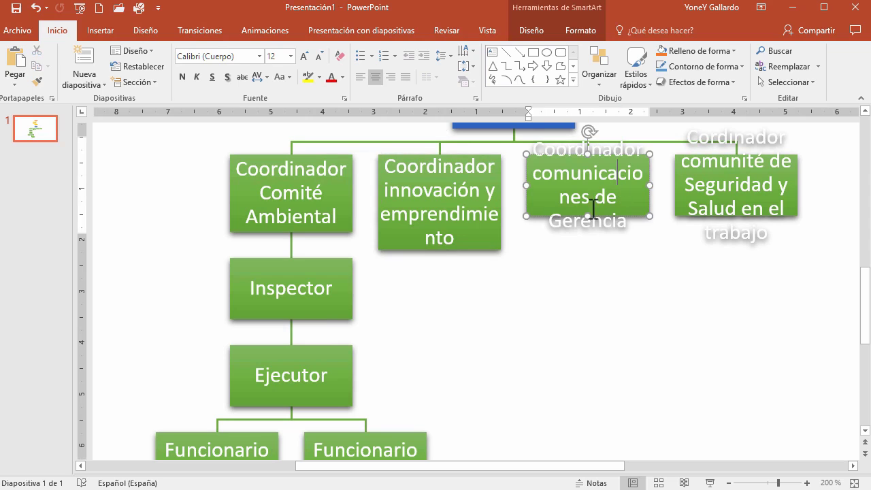
{"action": "left_click_drag", "start_coordinate": [587, 216], "coordinate": [588, 257]}
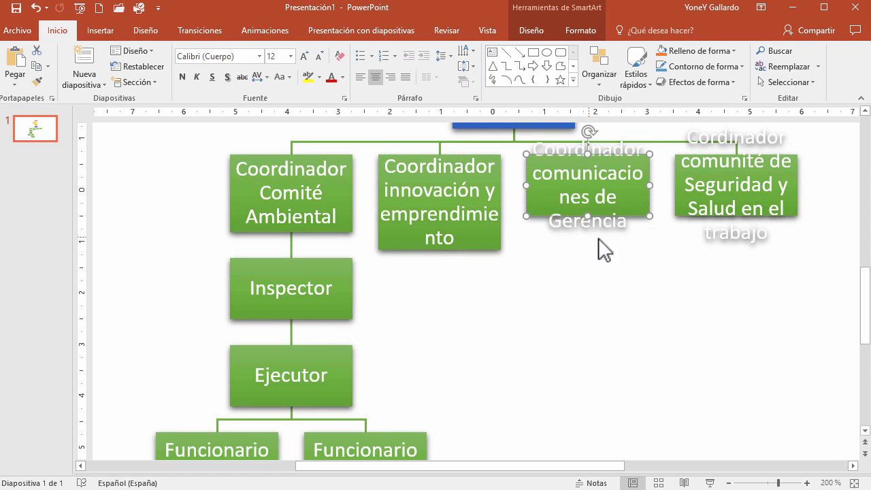
{"action": "left_click", "coordinate": [747, 217]}
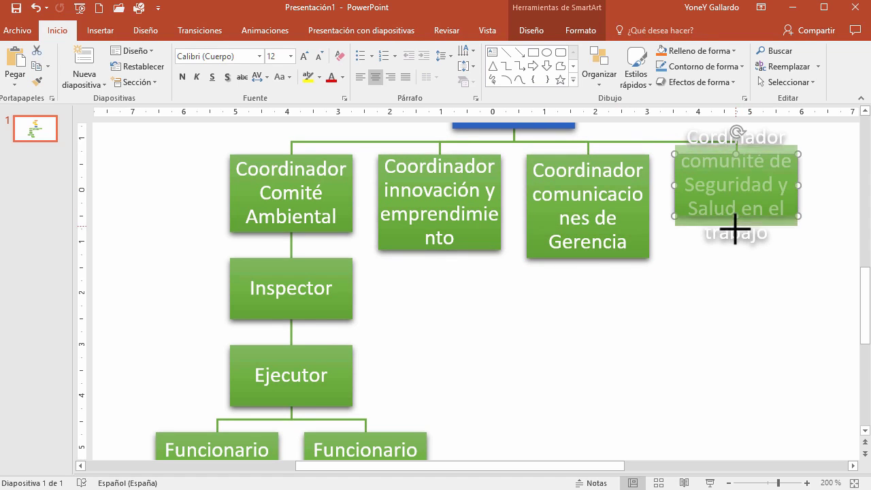
{"action": "left_click_drag", "start_coordinate": [736, 216], "coordinate": [736, 270]}
{"action": "scroll", "coordinate": [487, 284], "scroll_direction": "down", "scroll_amount": 3}
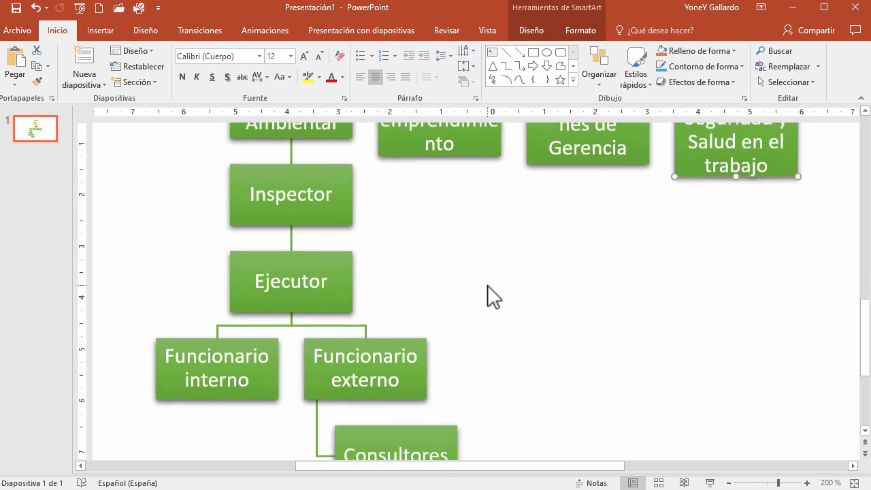
{"action": "scroll", "coordinate": [487, 284], "scroll_direction": "up", "scroll_amount": 2}
{"action": "scroll", "coordinate": [487, 284], "scroll_direction": "up", "scroll_amount": 3}
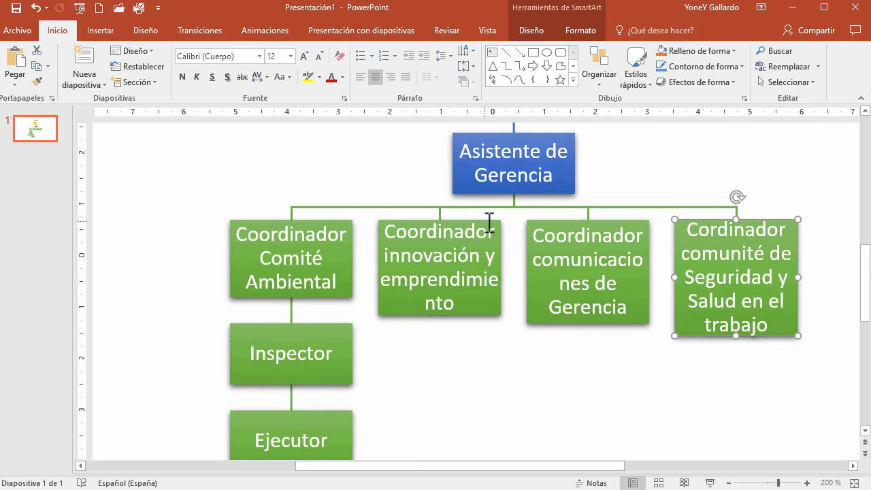
{"action": "scroll", "coordinate": [489, 223], "scroll_direction": "up", "scroll_amount": 2}
{"action": "scroll", "coordinate": [488, 223], "scroll_direction": "up", "scroll_amount": 2}
{"action": "scroll", "coordinate": [489, 224], "scroll_direction": "up", "scroll_amount": 1}
Select the Subgerente box and try a filled shape style from the Formato gallery
{"action": "left_click", "coordinate": [536, 270]}
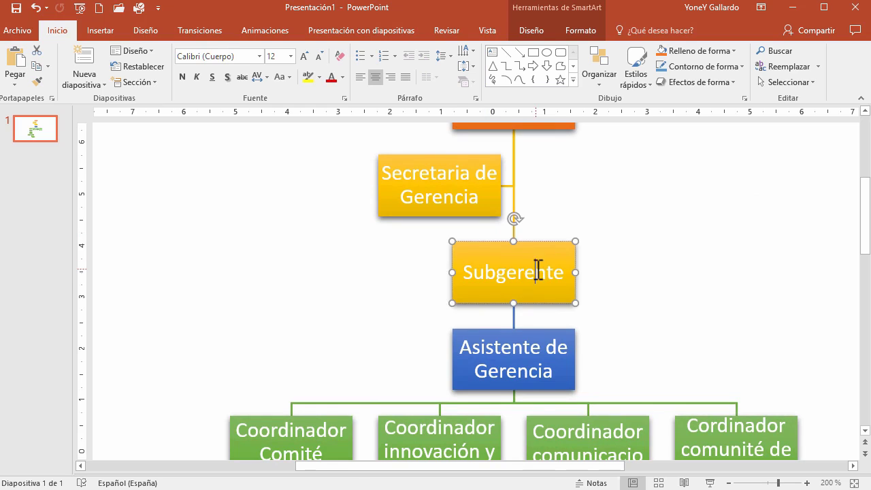
{"action": "left_click", "coordinate": [541, 243]}
{"action": "left_click", "coordinate": [541, 33]}
{"action": "left_click", "coordinate": [578, 32]}
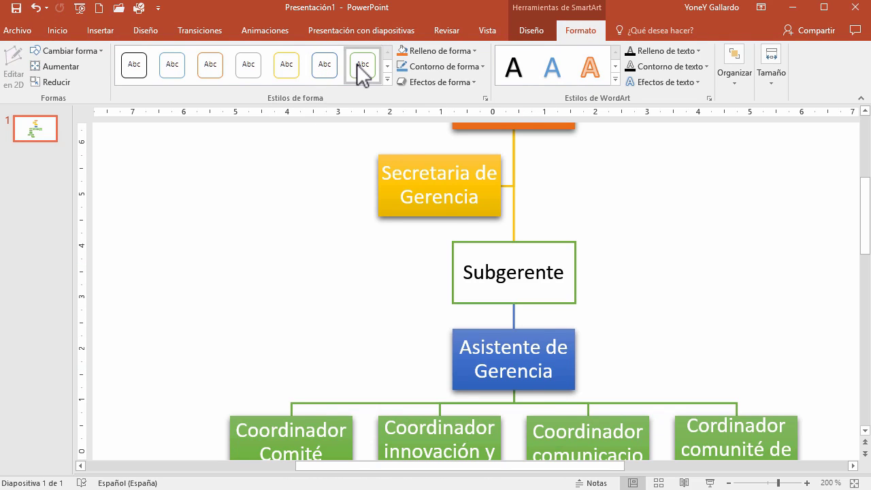
{"action": "left_click", "coordinate": [388, 66]}
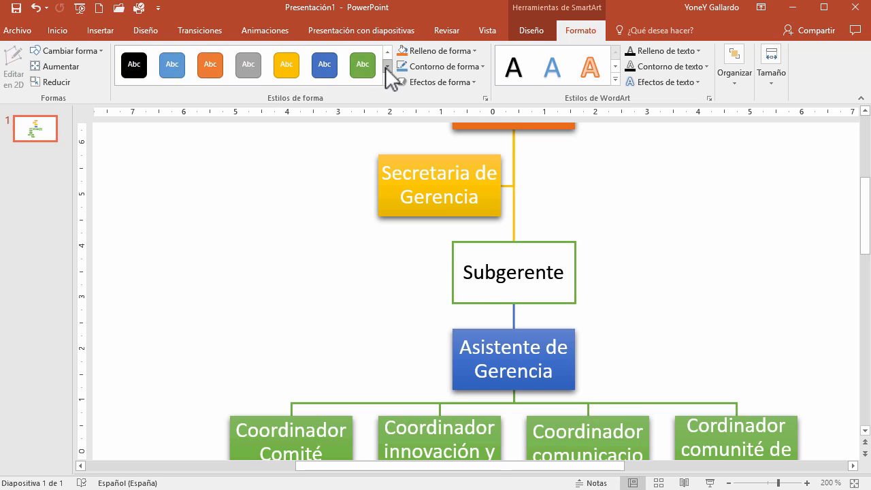
{"action": "left_click", "coordinate": [135, 67]}
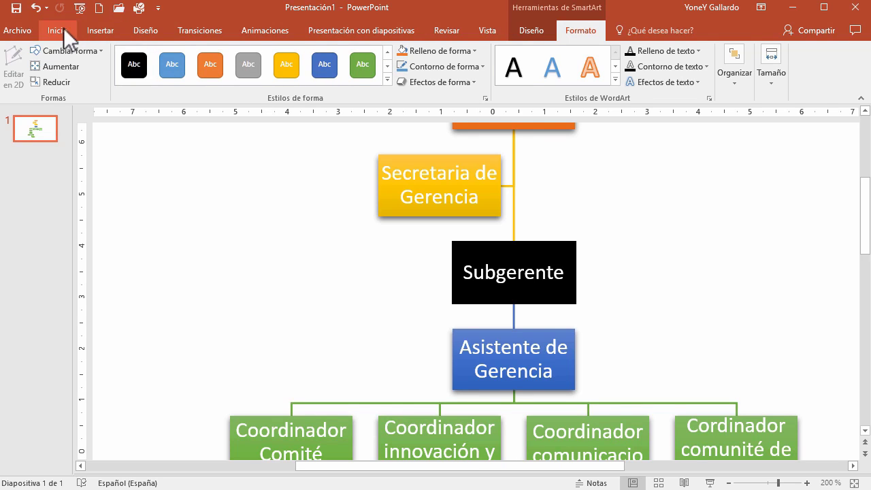
Set the Subgerente label's font color to dark red
{"action": "left_click", "coordinate": [60, 29]}
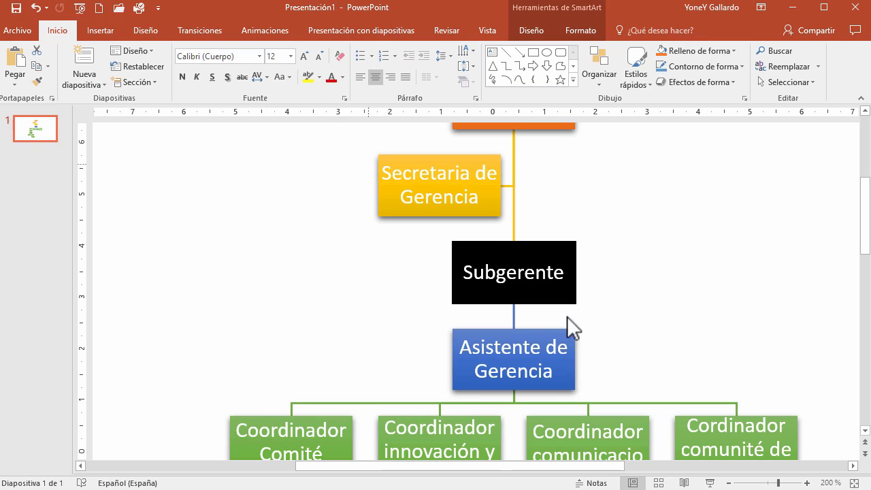
{"action": "left_click", "coordinate": [342, 77]}
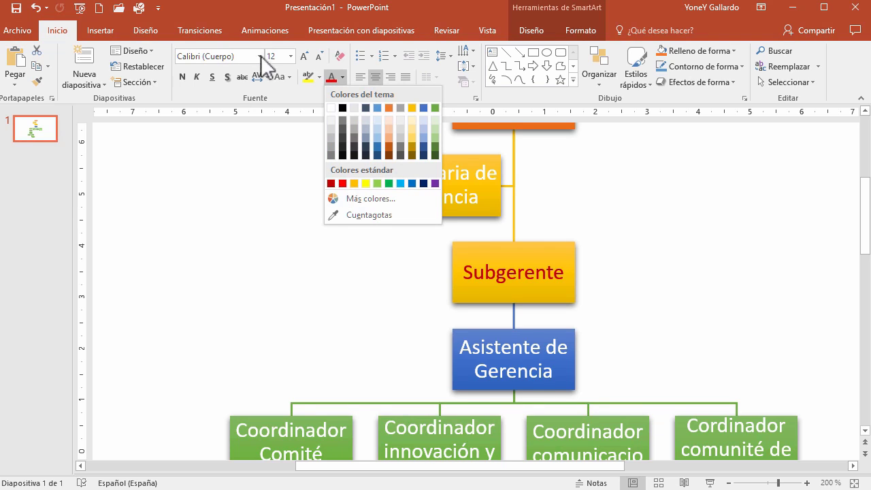
{"action": "left_click", "coordinate": [260, 9]}
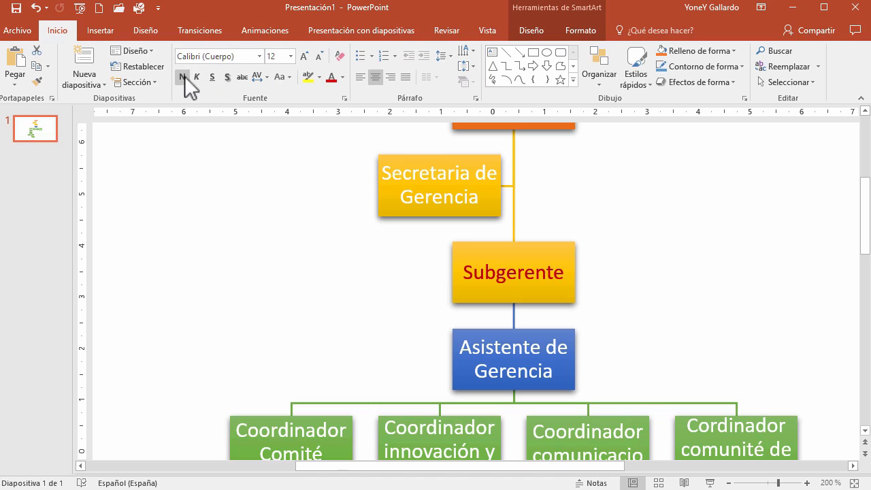